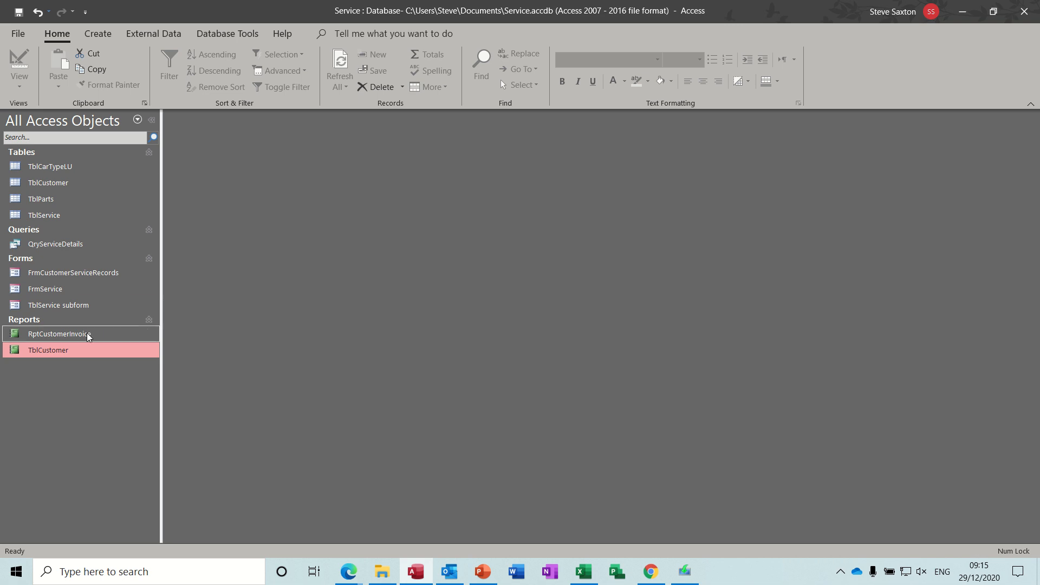
Step: Open the RptCustomerInvoice report for invoice number 1, review it and close it
{"action": "double_click", "coordinate": [60, 335]}
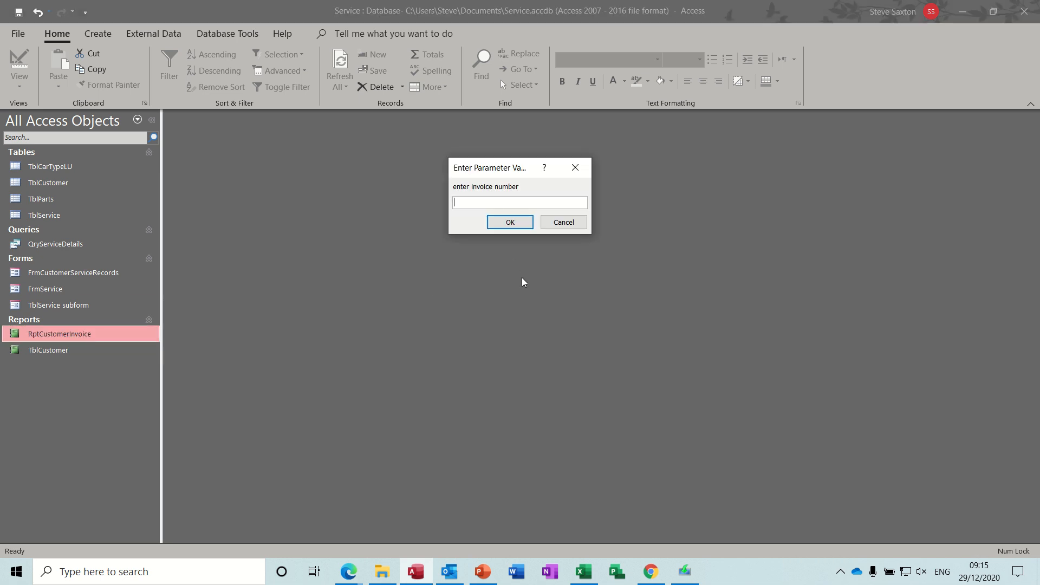
{"action": "type", "text": "1"}
{"action": "key", "text": "Return"}
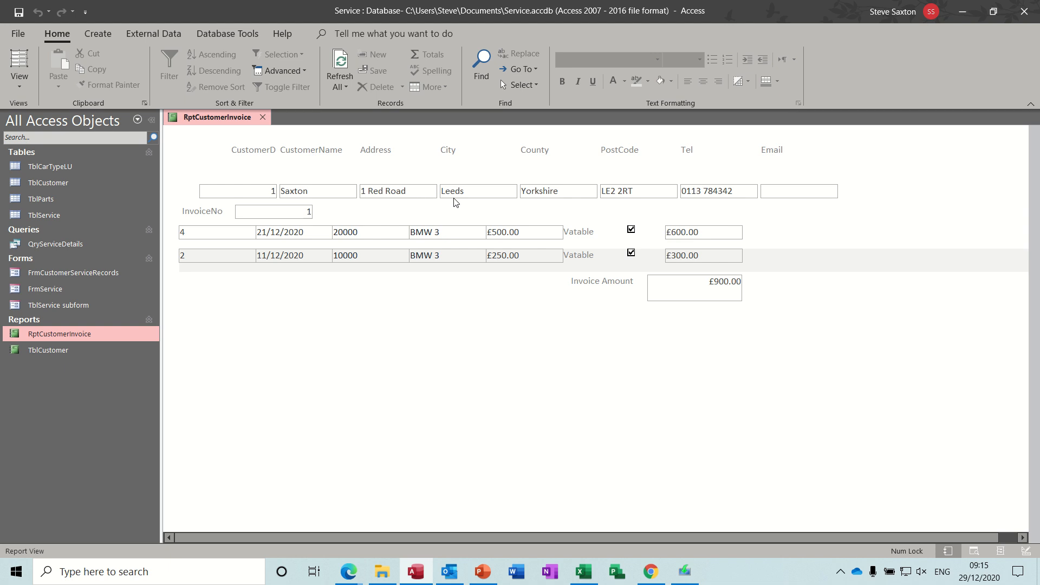
{"action": "left_click", "coordinate": [262, 117]}
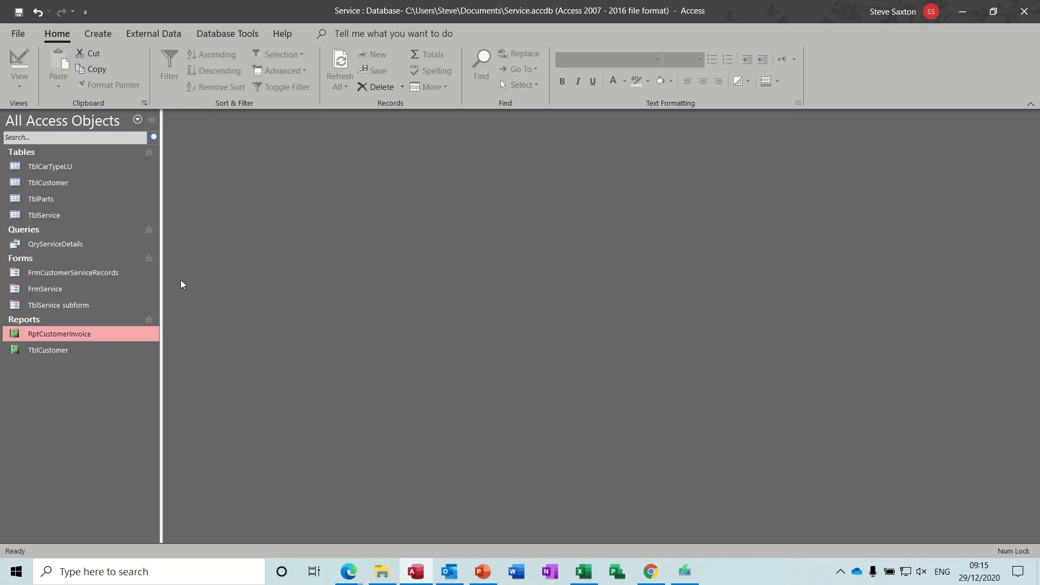
Step: Open the TblCustomer report for invoice number 1, review it and close it
{"action": "double_click", "coordinate": [58, 350]}
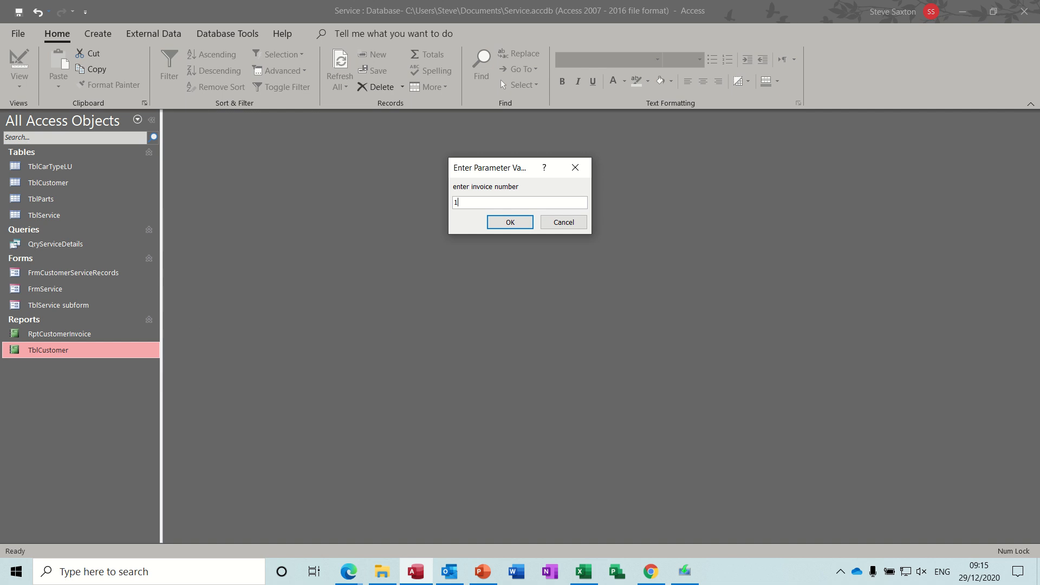
{"action": "key", "text": "Return"}
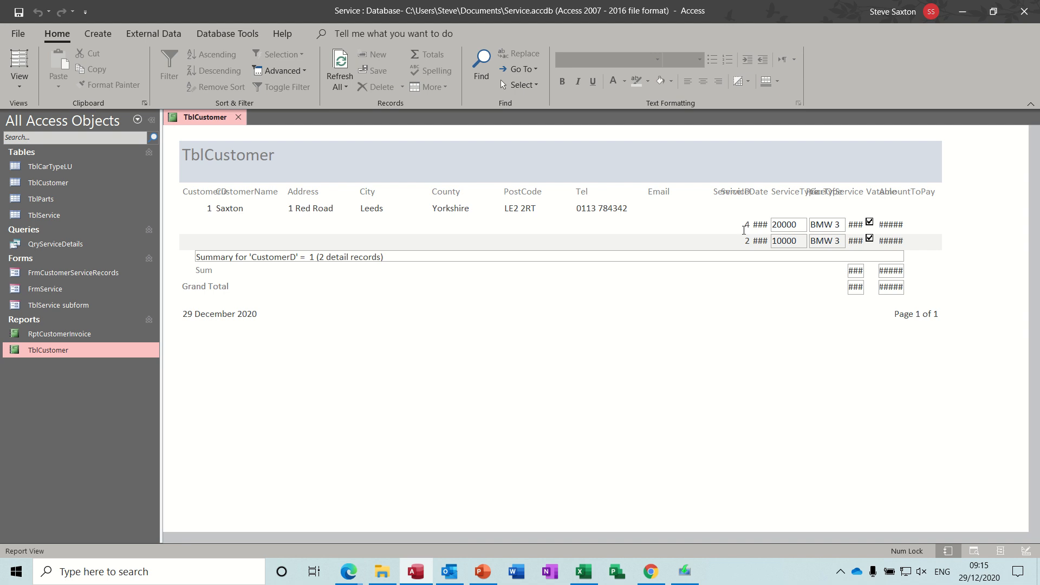
{"action": "left_click", "coordinate": [239, 117]}
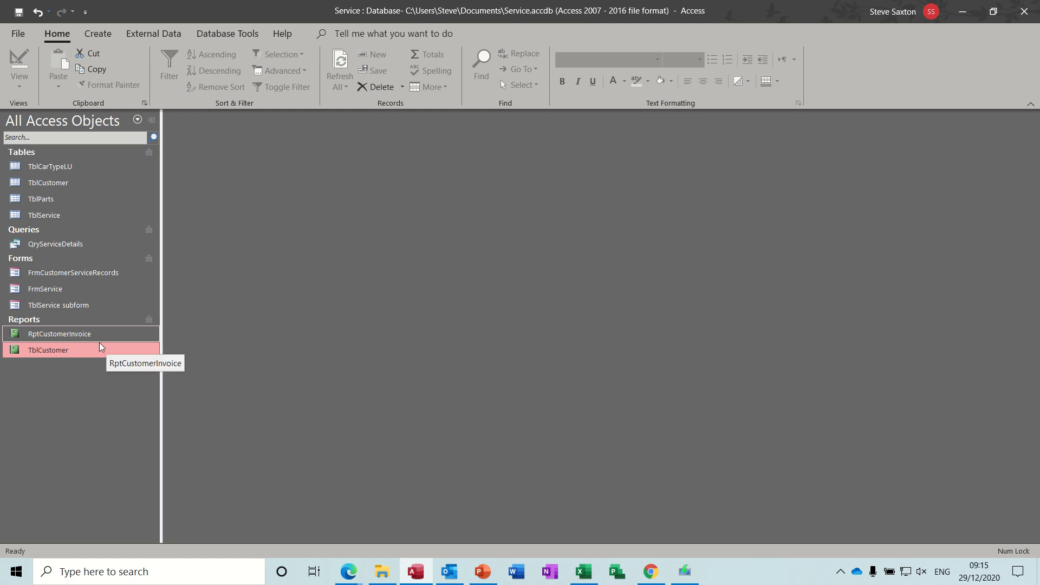
Step: Open the QryServiceDetails query in Design View and widen the first empty field column
{"action": "left_click", "coordinate": [69, 245]}
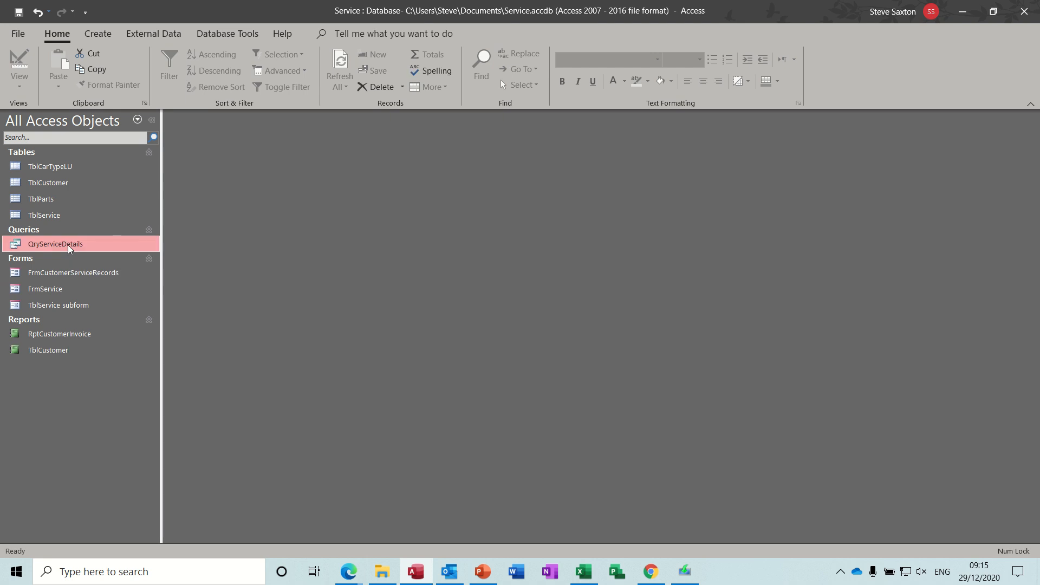
{"action": "right_click", "coordinate": [69, 247]}
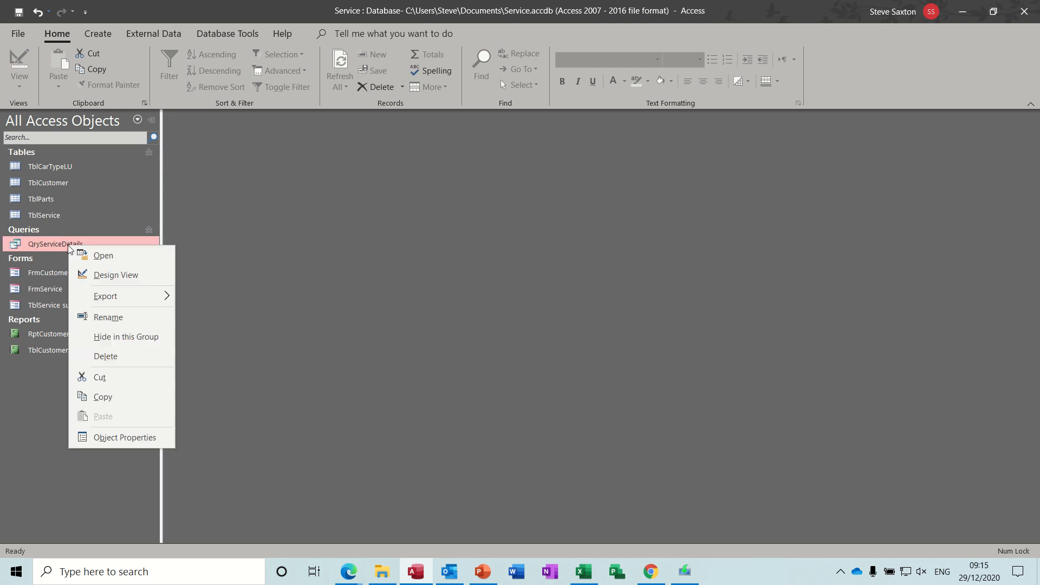
{"action": "left_click", "coordinate": [93, 274]}
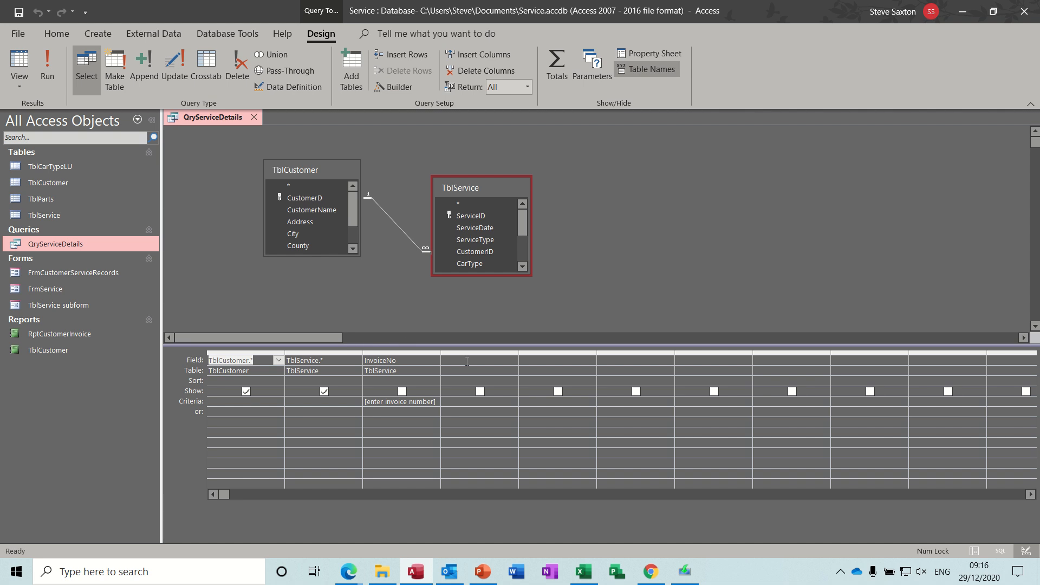
{"action": "left_click_drag", "start_coordinate": [518, 356], "coordinate": [603, 355]}
{"action": "left_click", "coordinate": [521, 362]}
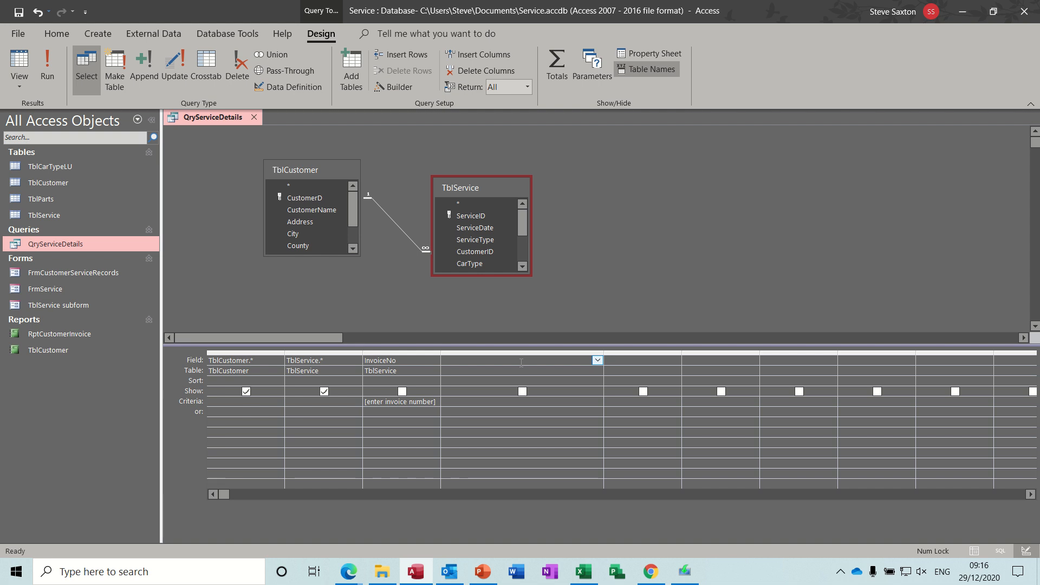
Step: In the empty column's Zoom box, add the calculated field Heading:[customername]&" "&[address]
{"action": "key", "text": "shift+F2"}
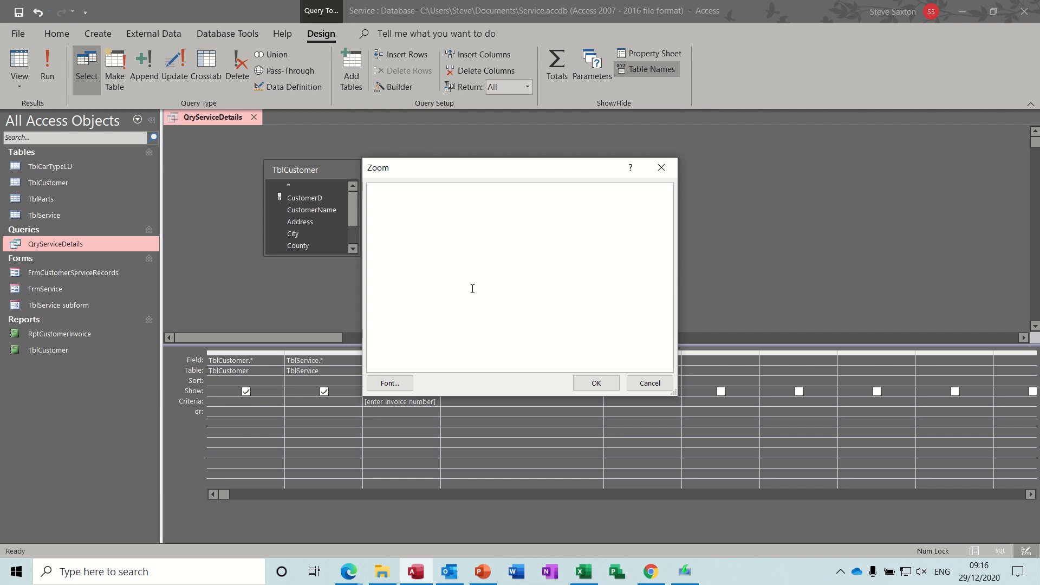
{"action": "type", "text": "Heading:"}
{"action": "left_click_drag", "start_coordinate": [487, 168], "coordinate": [690, 150]}
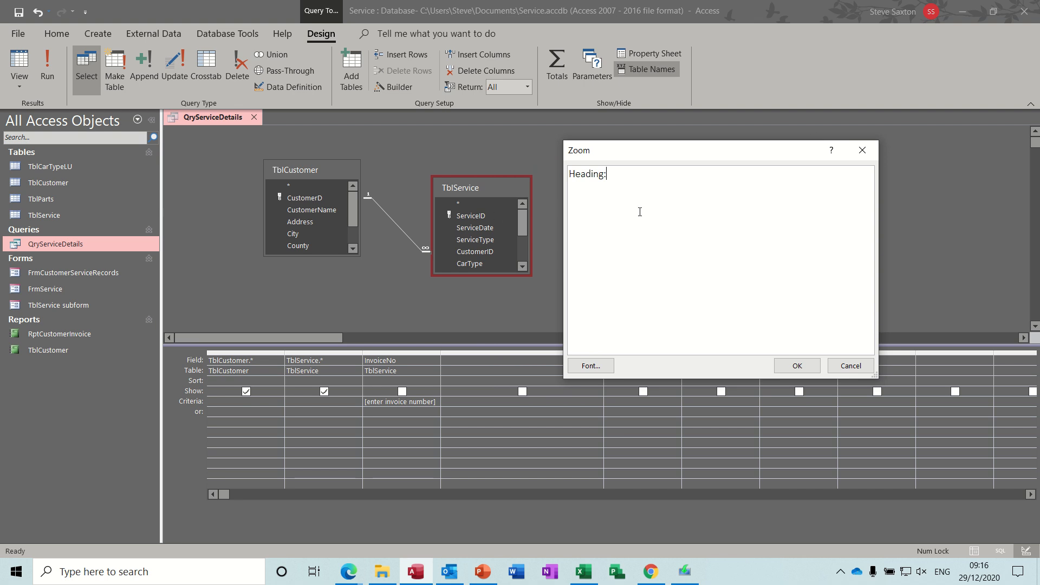
{"action": "type", "text": "[customername]&\" \"&"}
{"action": "type", "text": "[a"}
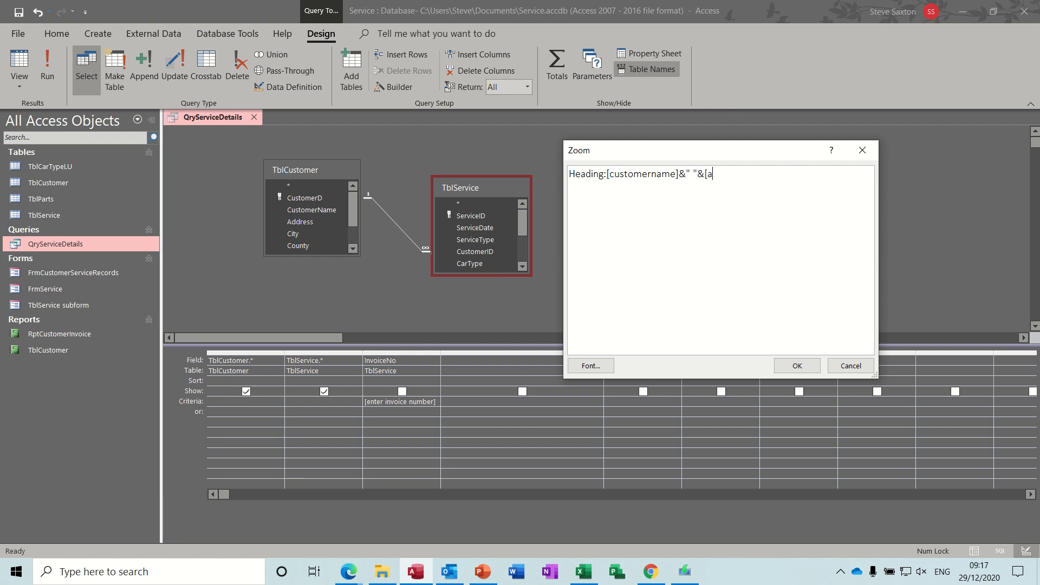
{"action": "type", "text": "ddres]"}
{"action": "left_click", "coordinate": [738, 174]}
{"action": "type", "text": "s"}
{"action": "left_click", "coordinate": [799, 366]}
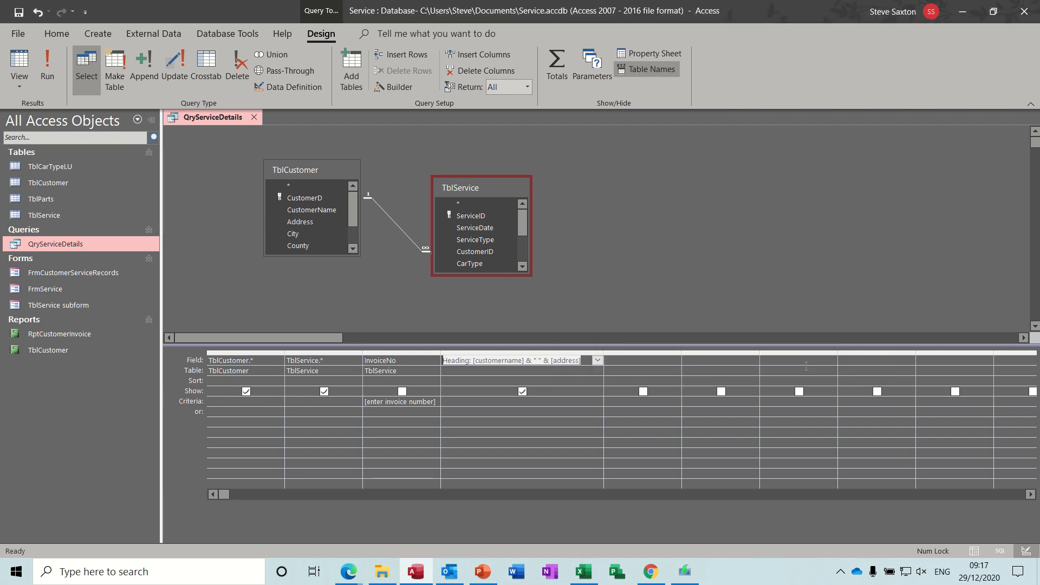
Step: Run the query, scroll across to the Heading column and auto-fit its width
{"action": "left_click", "coordinate": [47, 65]}
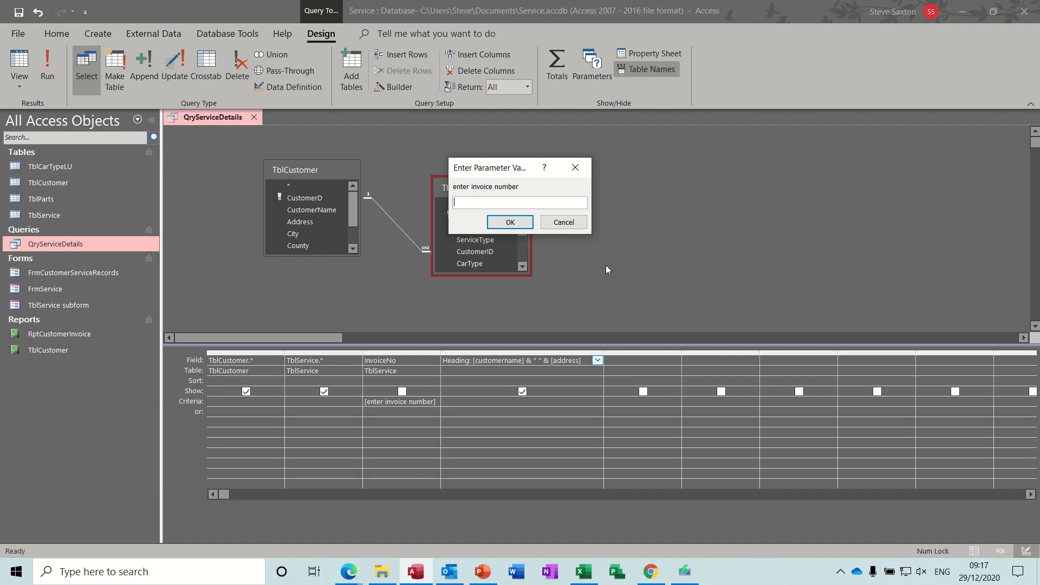
{"action": "key", "text": "Return"}
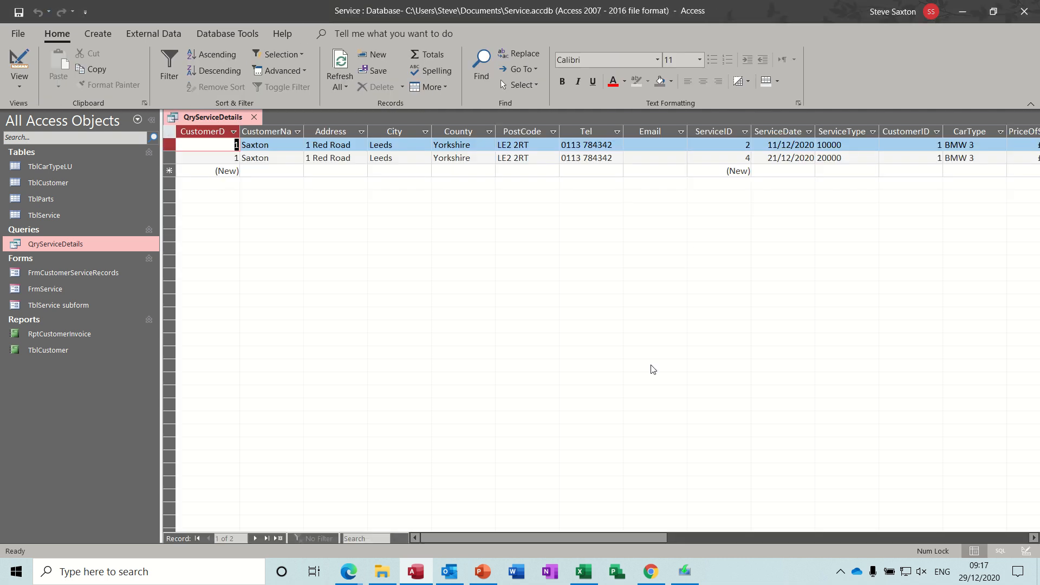
{"action": "left_click_drag", "start_coordinate": [553, 535], "coordinate": [720, 555]}
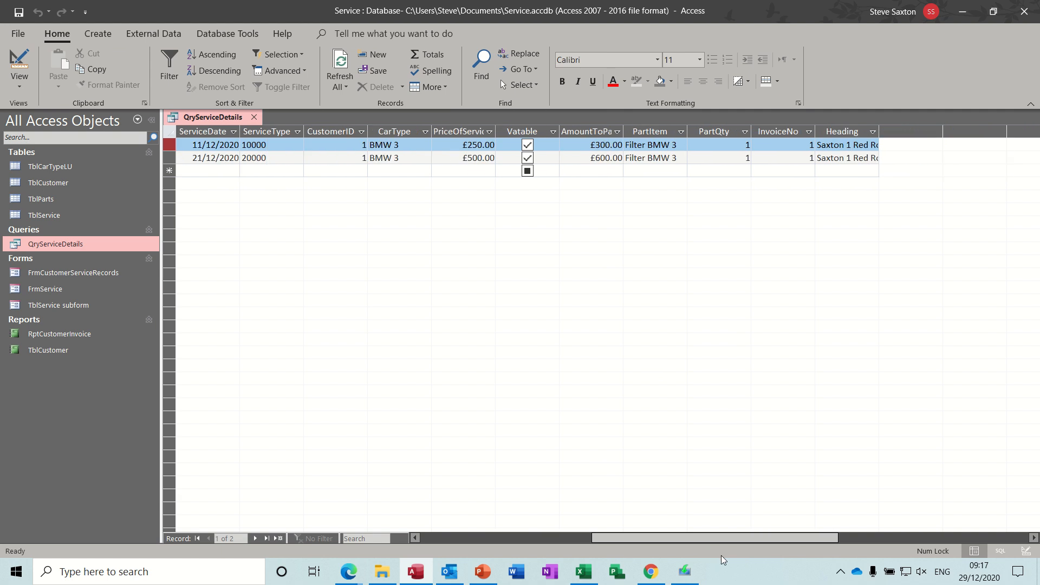
{"action": "double_click", "coordinate": [881, 132]}
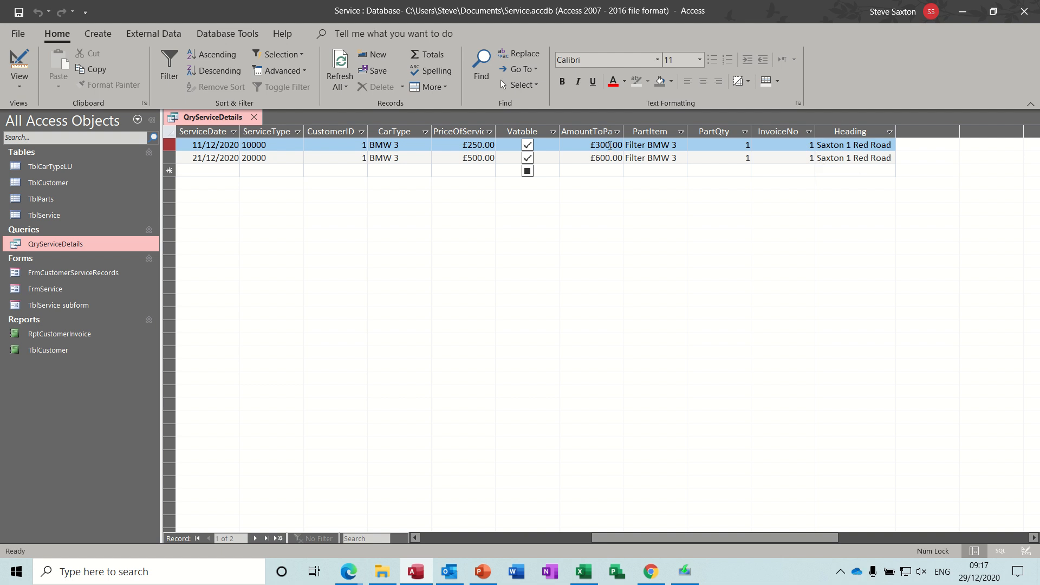
Step: Return to Design View, close the query and save its design changes
{"action": "left_click", "coordinate": [28, 64]}
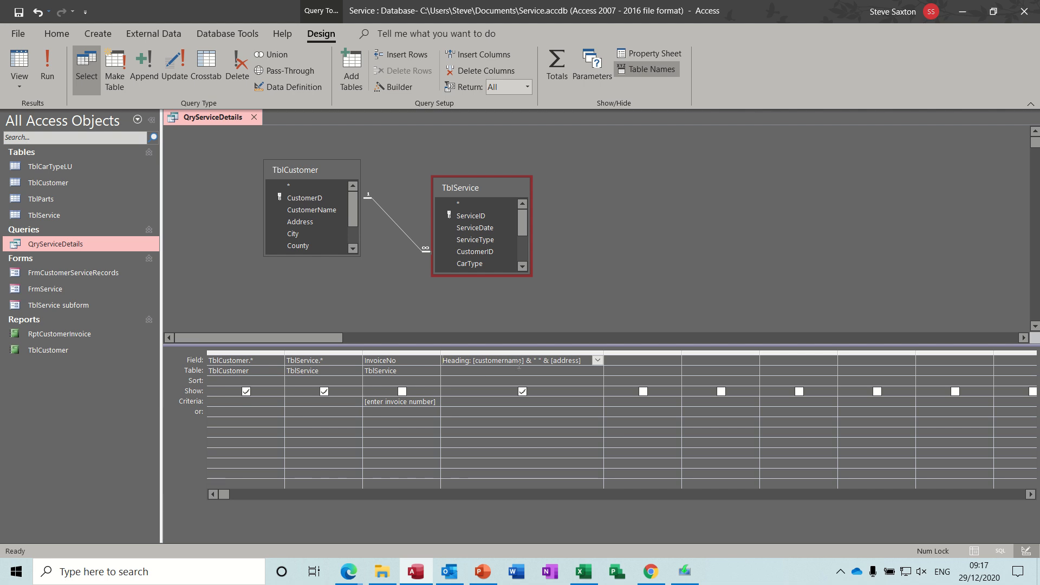
{"action": "left_click", "coordinate": [255, 117]}
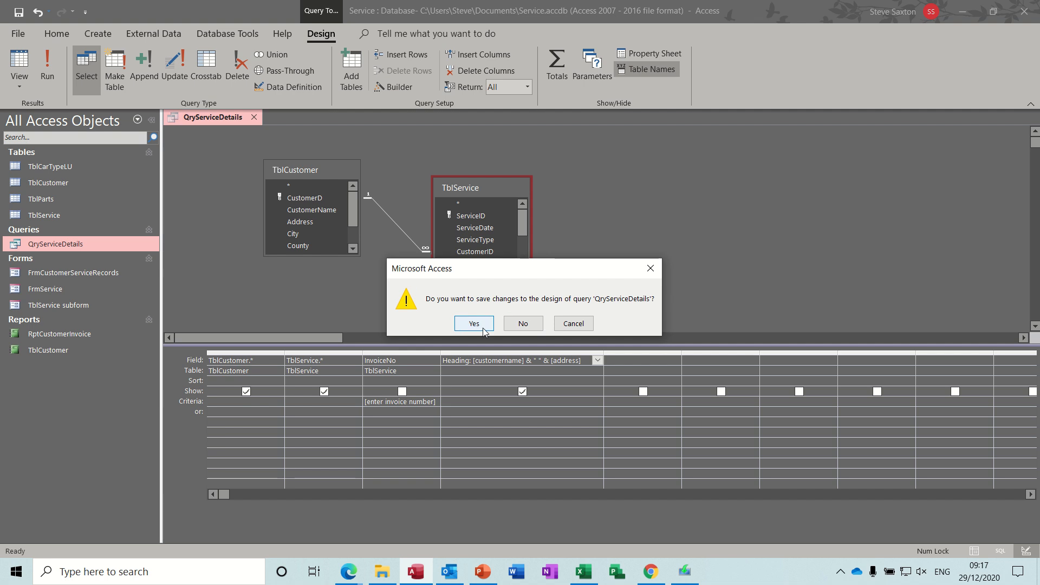
{"action": "left_click", "coordinate": [520, 325]}
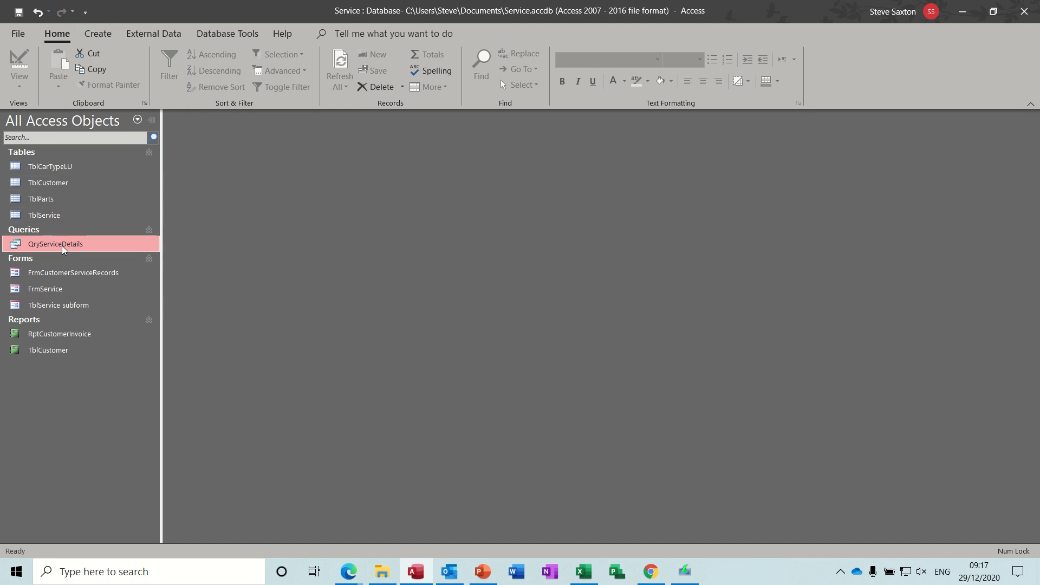
Step: Create a new report in Report Design and set its Record Source to QryServiceDetails
{"action": "left_click", "coordinate": [93, 37]}
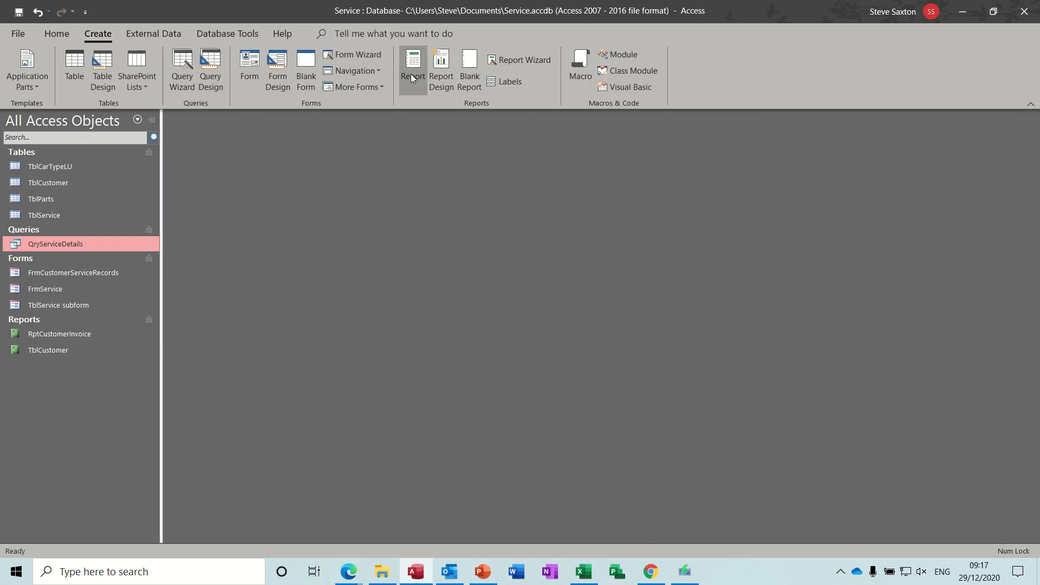
{"action": "left_click", "coordinate": [442, 70]}
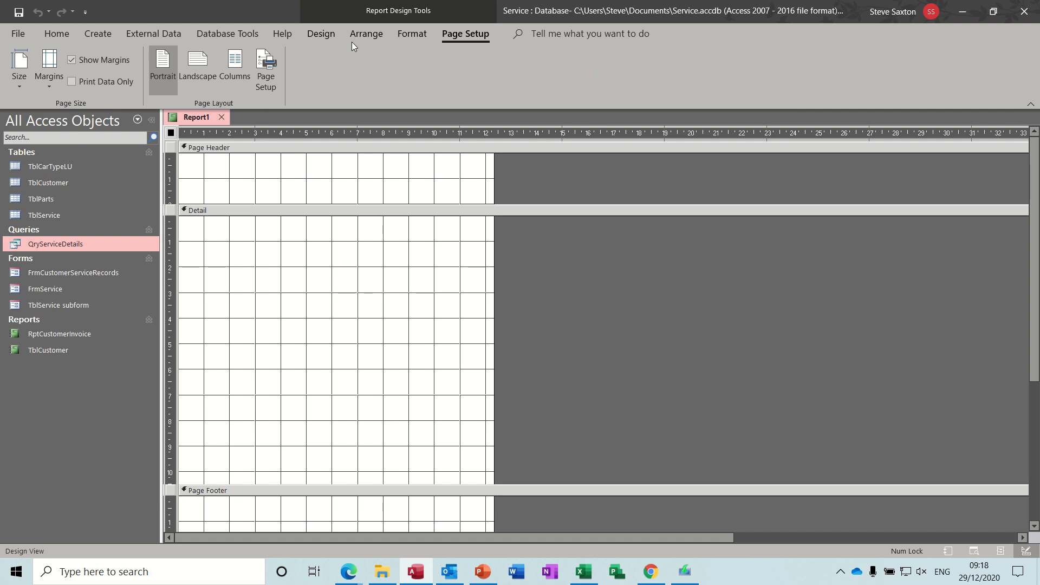
{"action": "left_click", "coordinate": [320, 33]}
{"action": "left_click", "coordinate": [773, 73]}
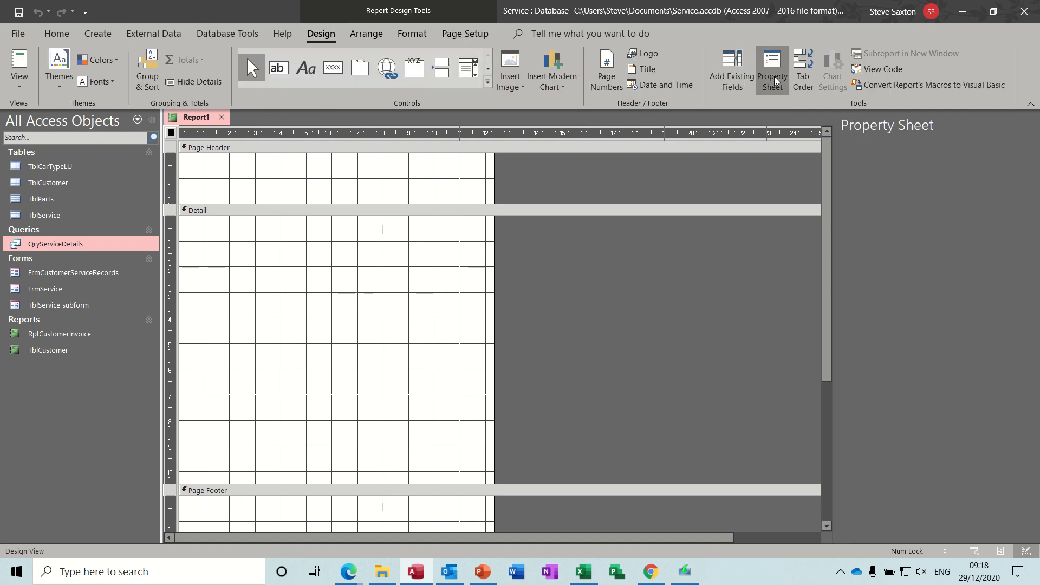
{"action": "left_click", "coordinate": [880, 181]}
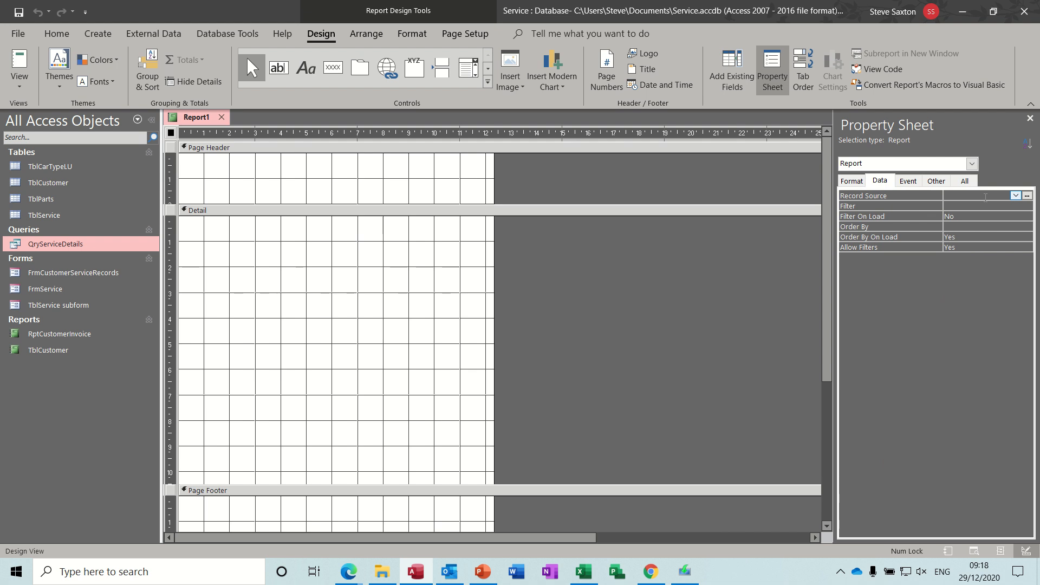
{"action": "left_click", "coordinate": [1016, 196]}
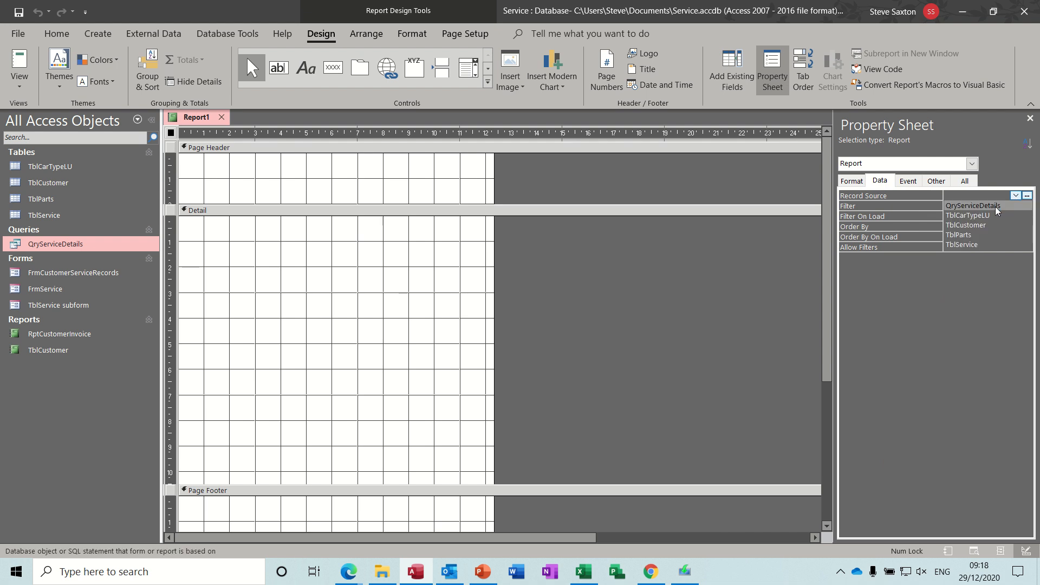
{"action": "left_click", "coordinate": [995, 210]}
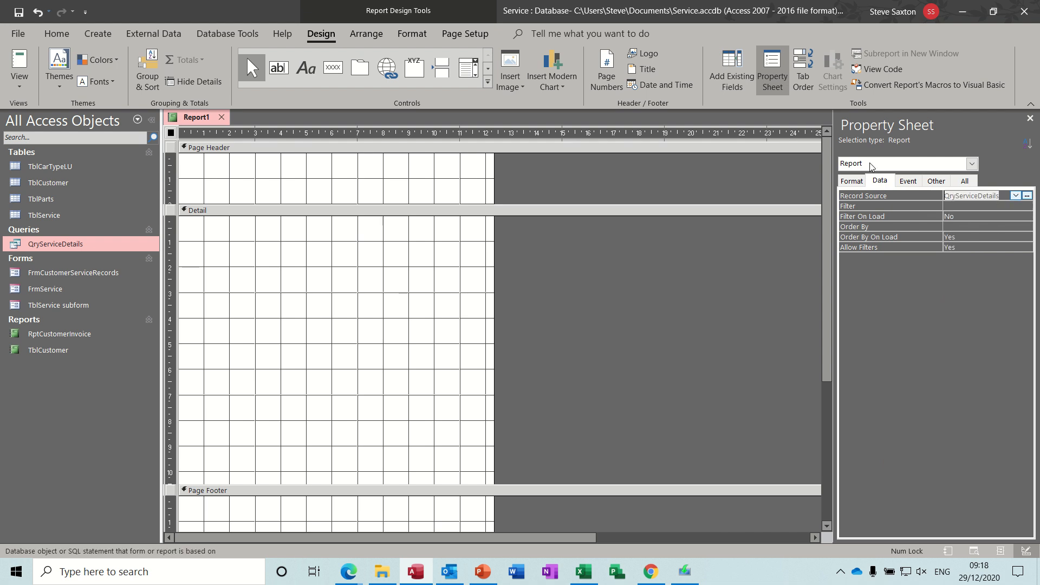
Step: Show the field list and draw an unbound text box about 10 cm by 6.5 cm in the Detail section
{"action": "left_click", "coordinate": [745, 93]}
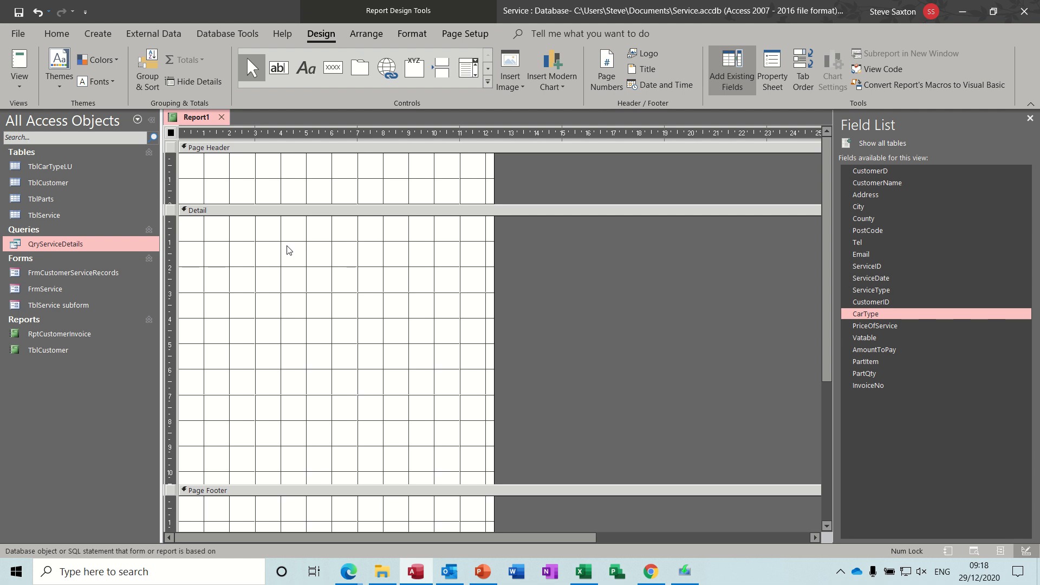
{"action": "left_click", "coordinate": [880, 172]}
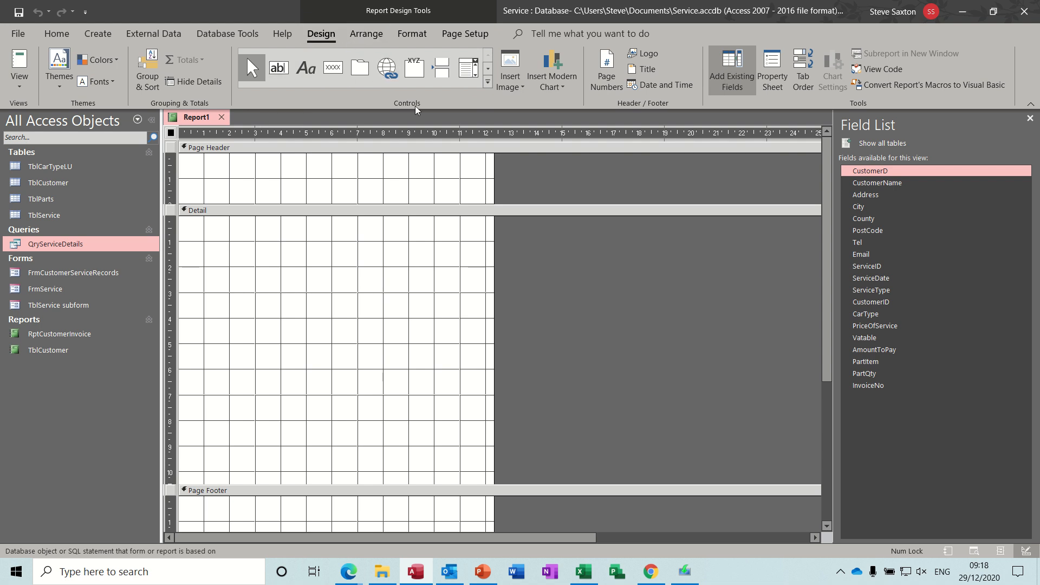
{"action": "left_click", "coordinate": [275, 73]}
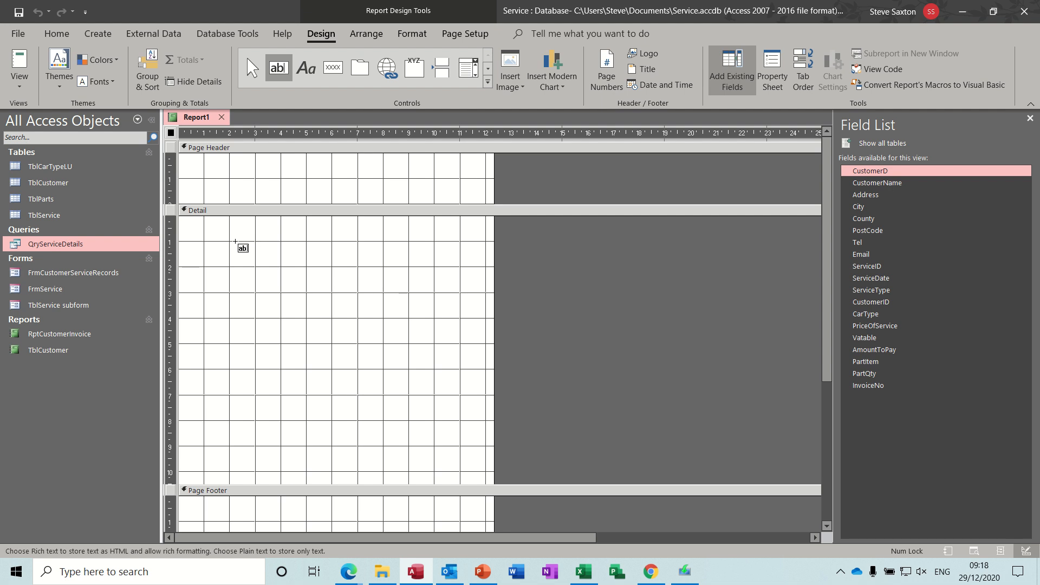
{"action": "left_click_drag", "start_coordinate": [233, 240], "coordinate": [480, 405]}
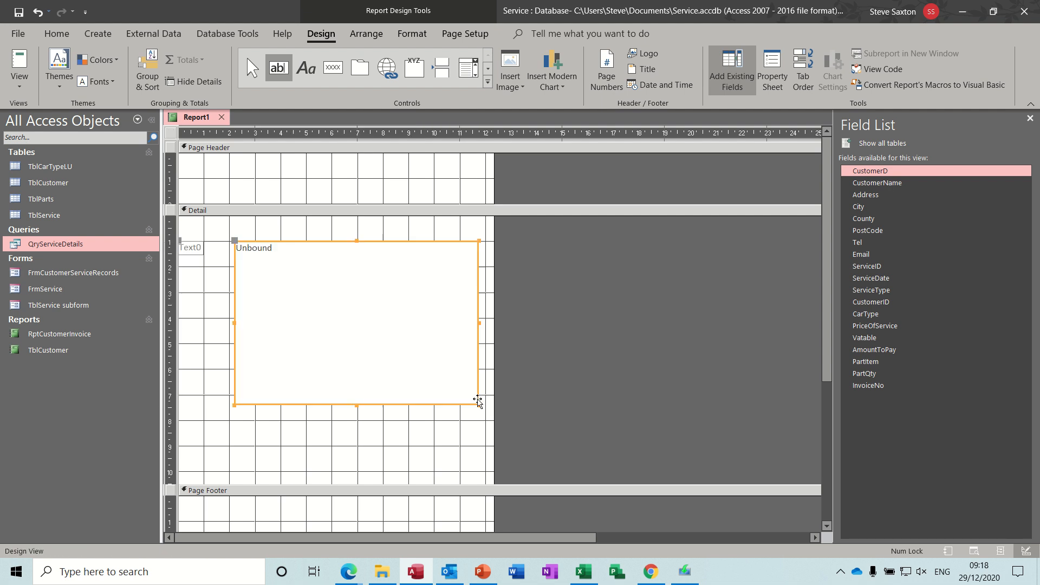
Step: Delete the text box's label and shrink the text box to about 3 cm by 1.5 cm
{"action": "left_click", "coordinate": [195, 249]}
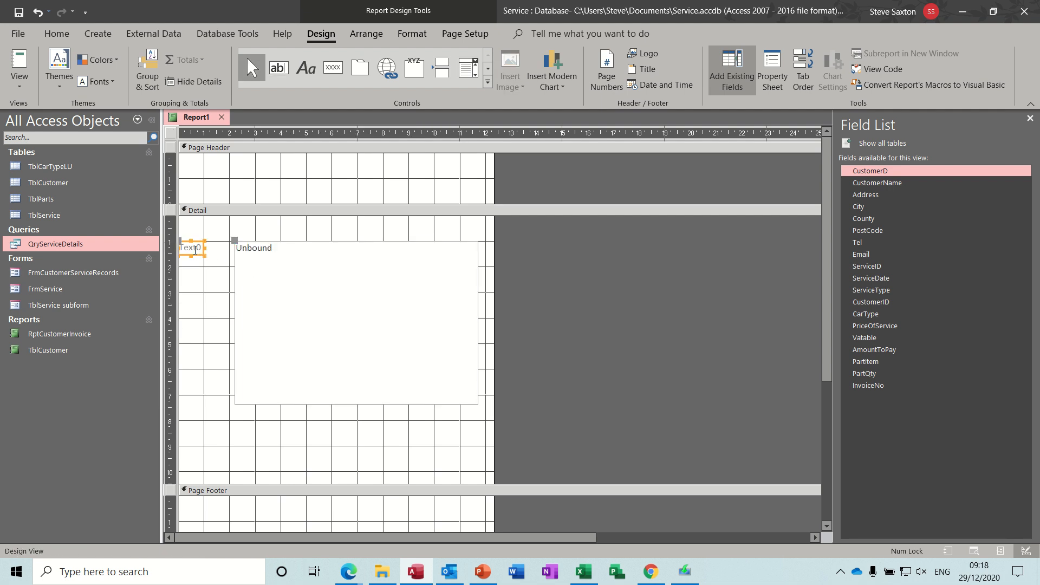
{"action": "key", "text": "Delete"}
{"action": "left_click", "coordinate": [295, 267]}
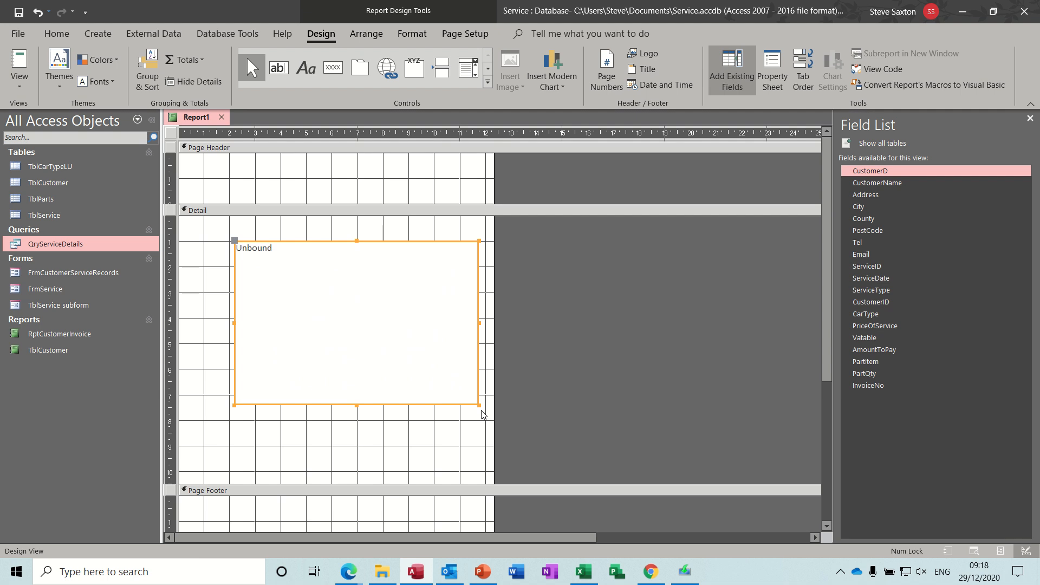
{"action": "left_click_drag", "start_coordinate": [478, 405], "coordinate": [312, 279]}
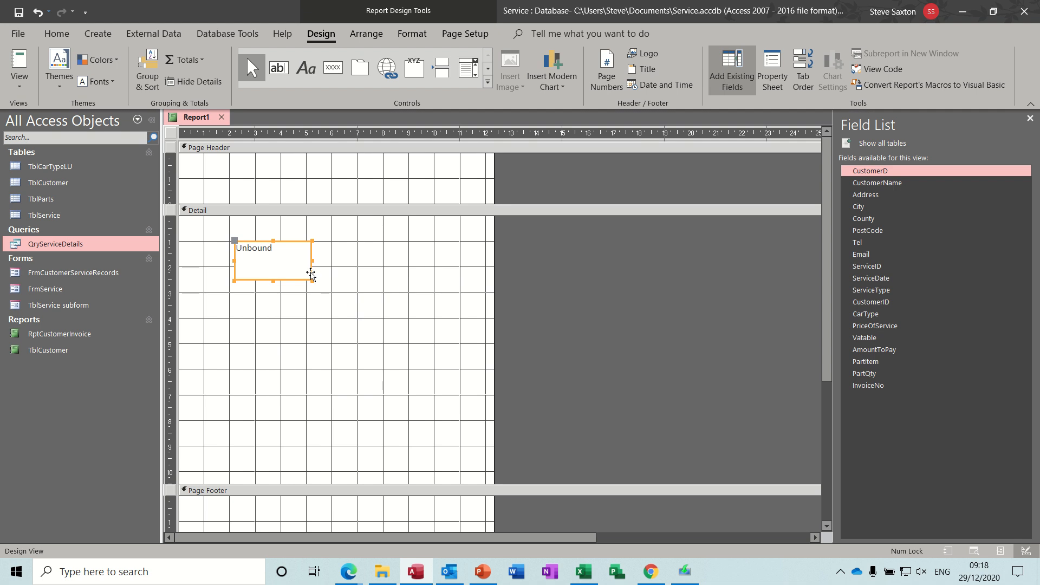
Step: Enlarge the text box to about 11 cm by 7.5 cm and widen the report to about 15 cm
{"action": "left_click_drag", "start_coordinate": [312, 280], "coordinate": [516, 431]}
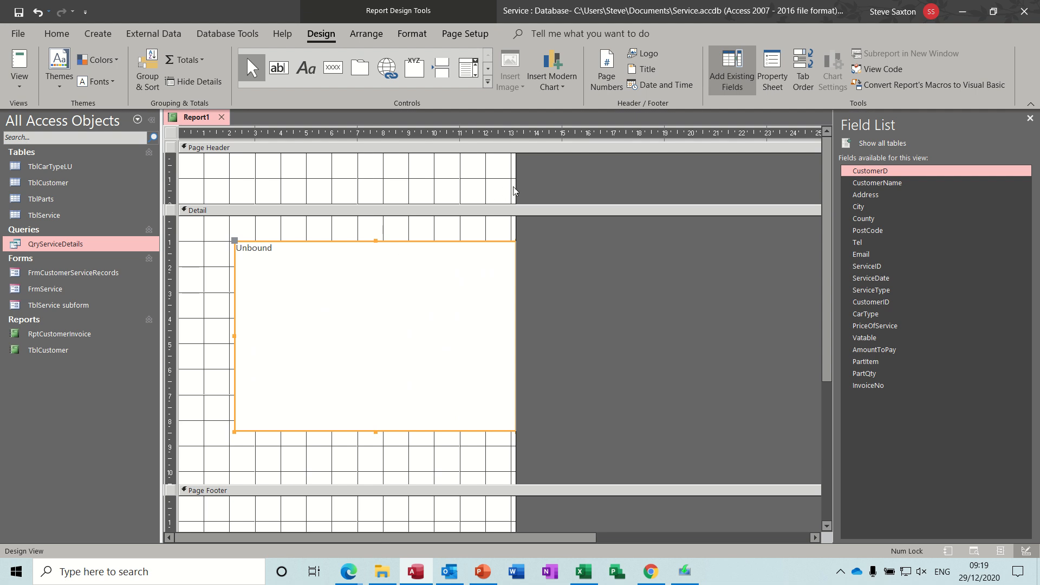
{"action": "left_click_drag", "start_coordinate": [515, 190], "coordinate": [555, 188]}
Step: Enter the expression =[customername] & " " & [address] & " " & [city] in the text box
{"action": "left_click", "coordinate": [292, 259]}
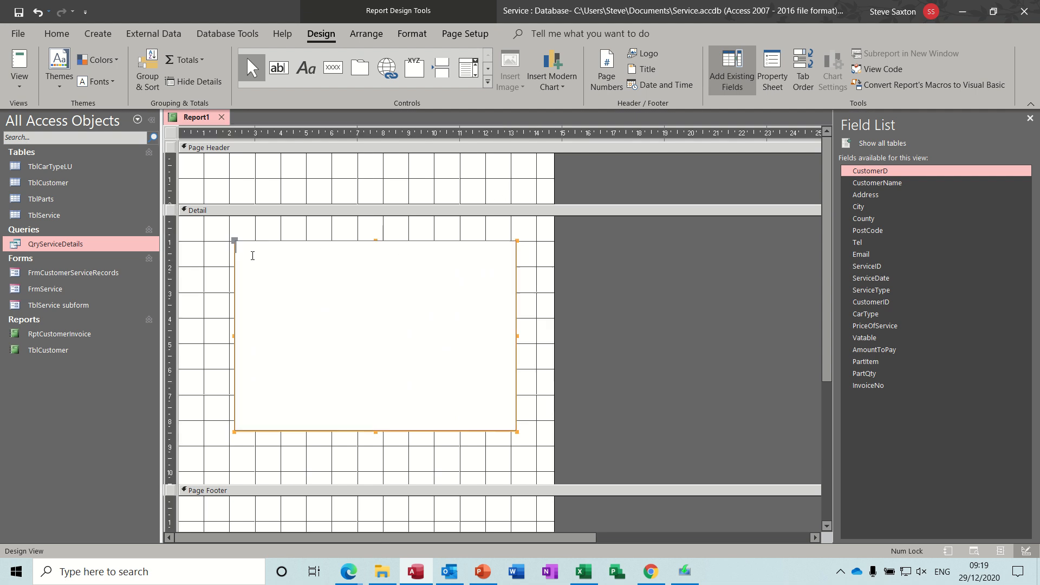
{"action": "type", "text": "="}
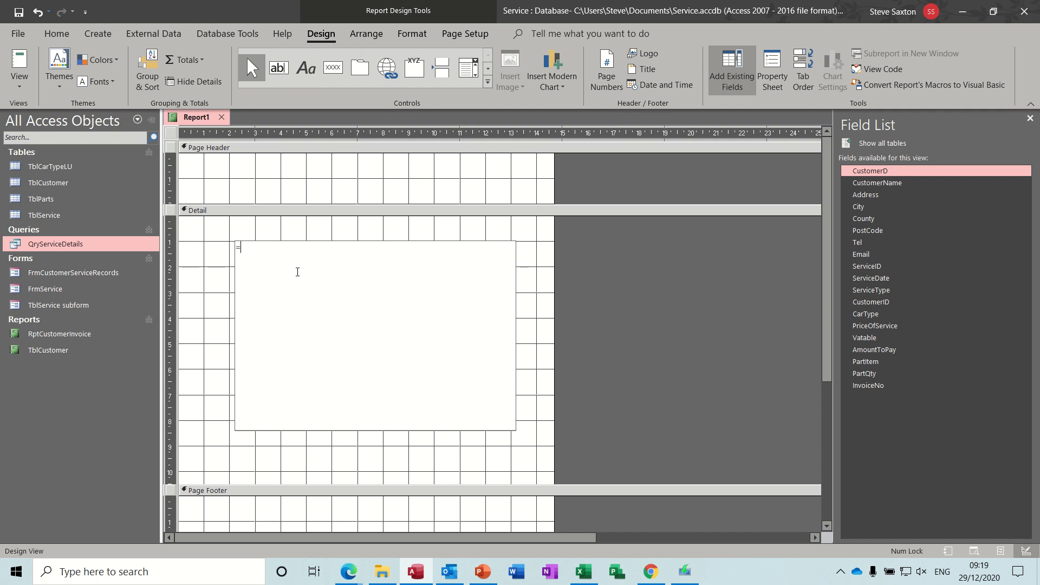
{"action": "type", "text": "[customrname]&"}
{"action": "left_click", "coordinate": [273, 249]}
{"action": "type", "text": "e]&\" \"&"}
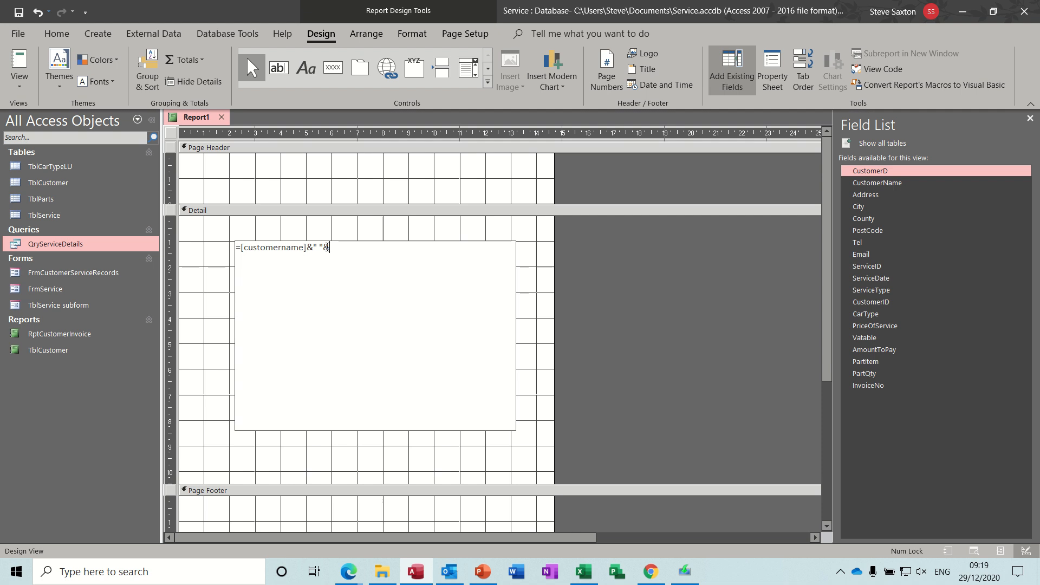
{"action": "type", "text": "[address]"}
{"action": "key", "text": "ctrl+Return"}
{"action": "type", "text": "&"}
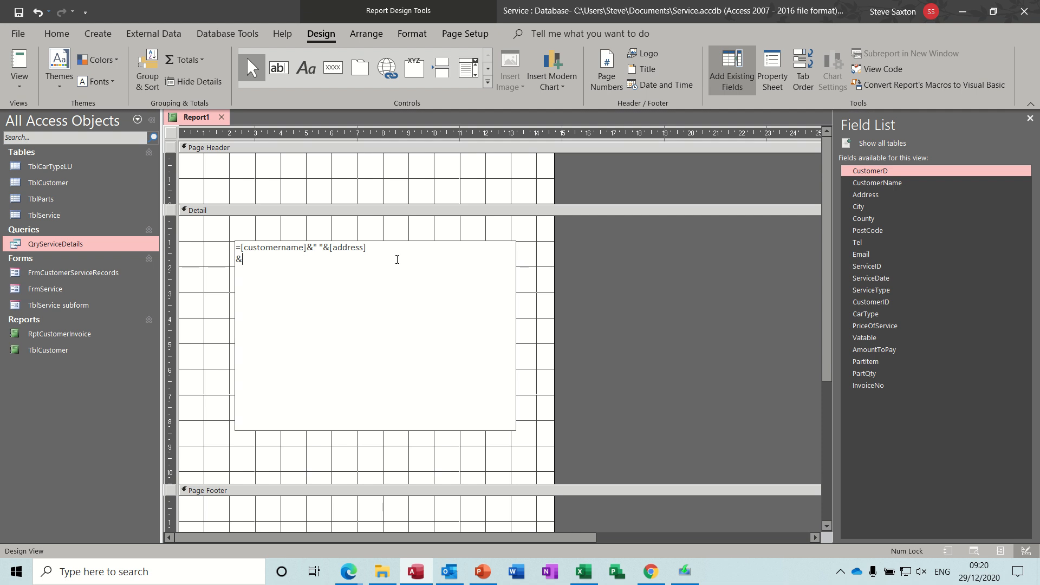
{"action": "type", "text": "\" \"&[city]"}
{"action": "left_click", "coordinate": [426, 236]}
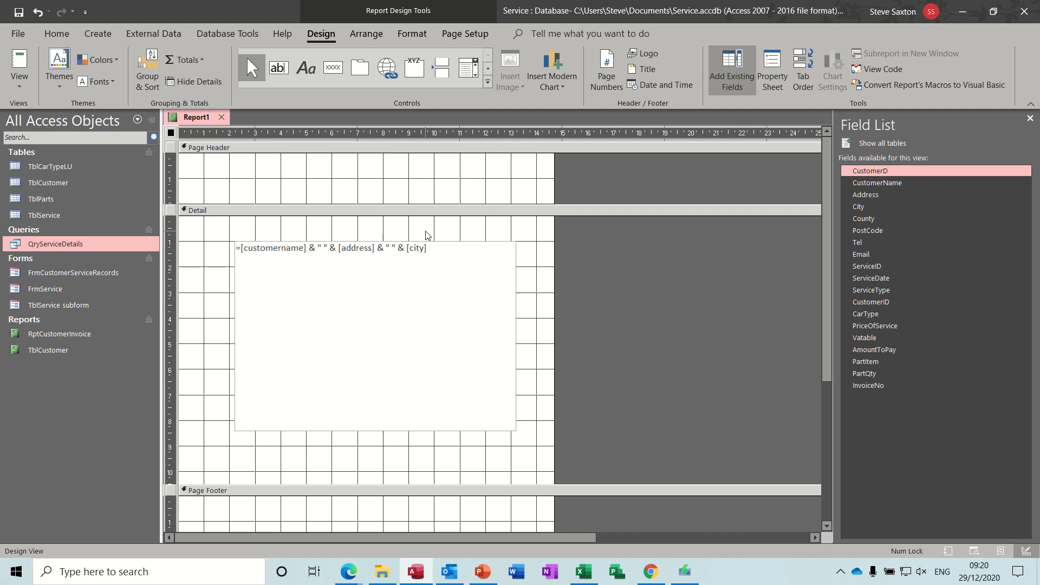
Step: Preview the report in Report View, leaving the invoice number prompt blank, and return to Design View
{"action": "left_click", "coordinate": [22, 64]}
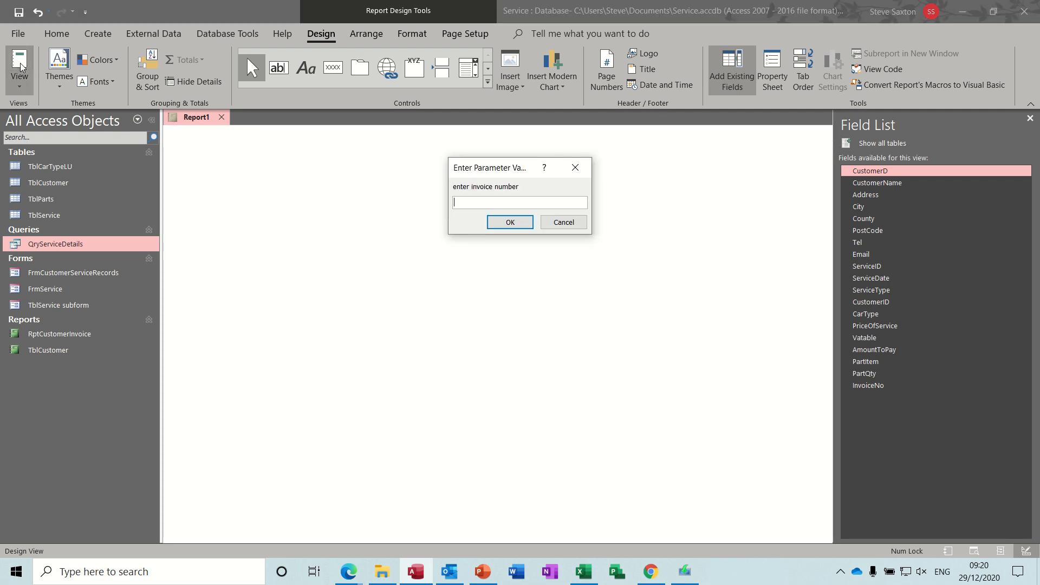
{"action": "key", "text": "Return"}
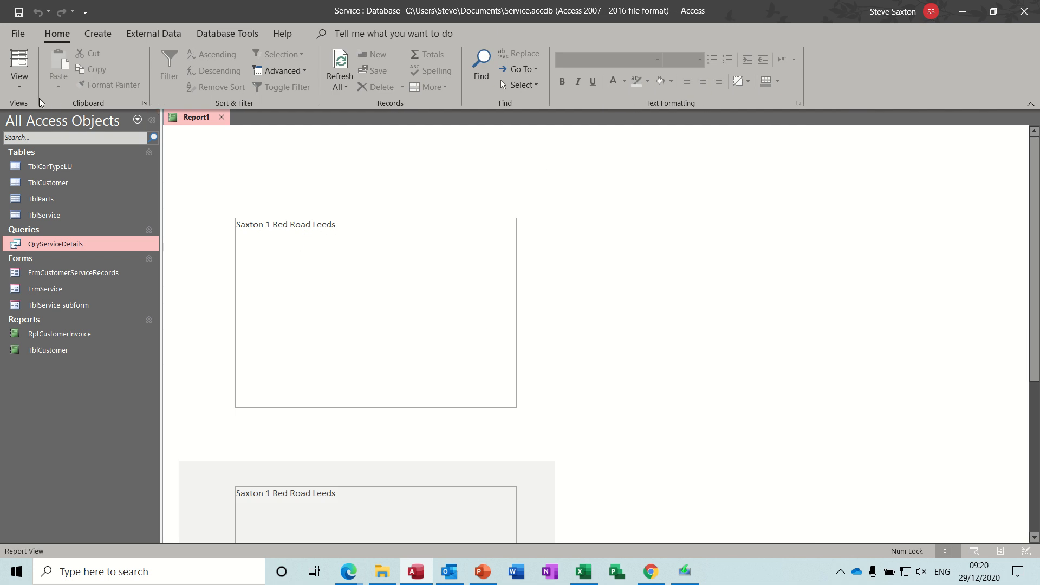
{"action": "left_click", "coordinate": [20, 90]}
{"action": "left_click", "coordinate": [48, 209]}
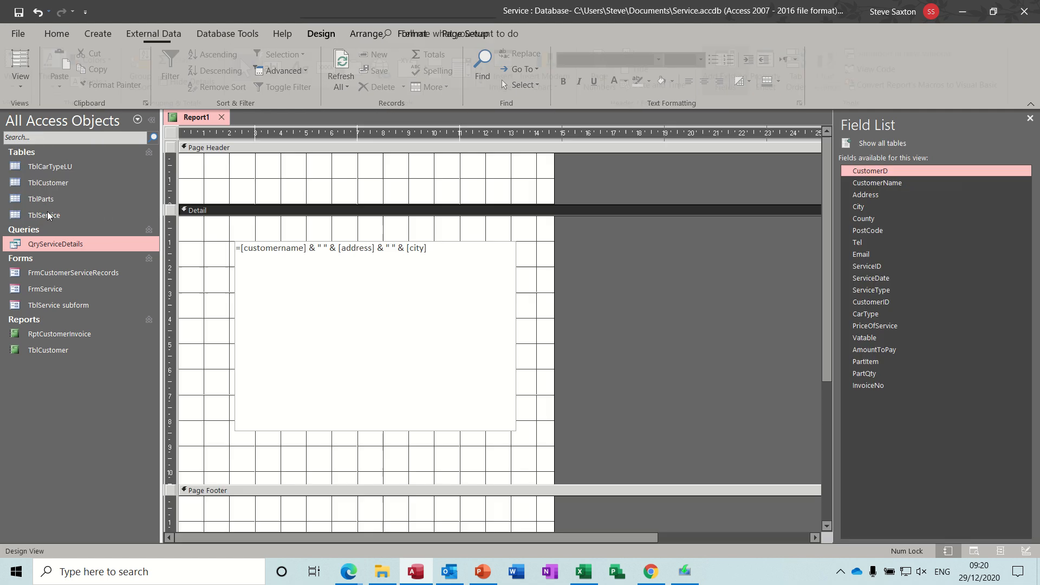
Step: Insert a line break inside the quotes before [city] in the text box expression
{"action": "left_click", "coordinate": [393, 248]}
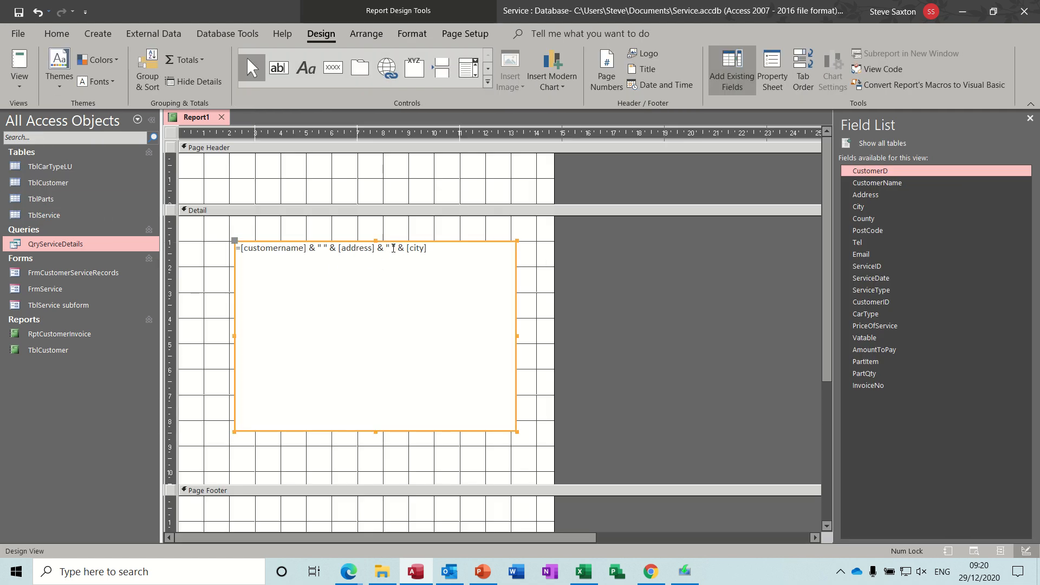
{"action": "left_click", "coordinate": [393, 249]}
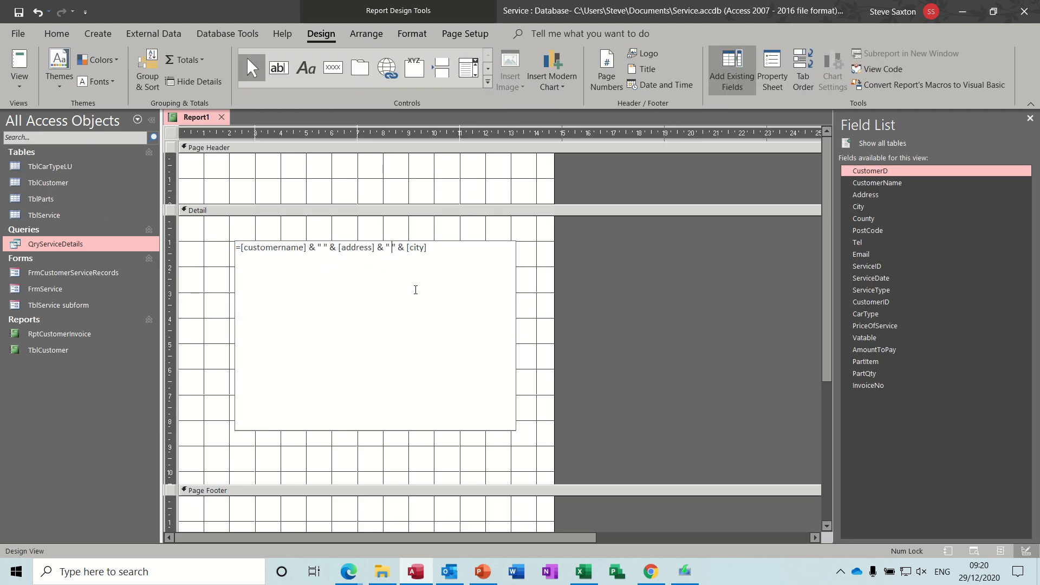
{"action": "key", "text": "ctrl+Return"}
{"action": "left_click", "coordinate": [496, 232]}
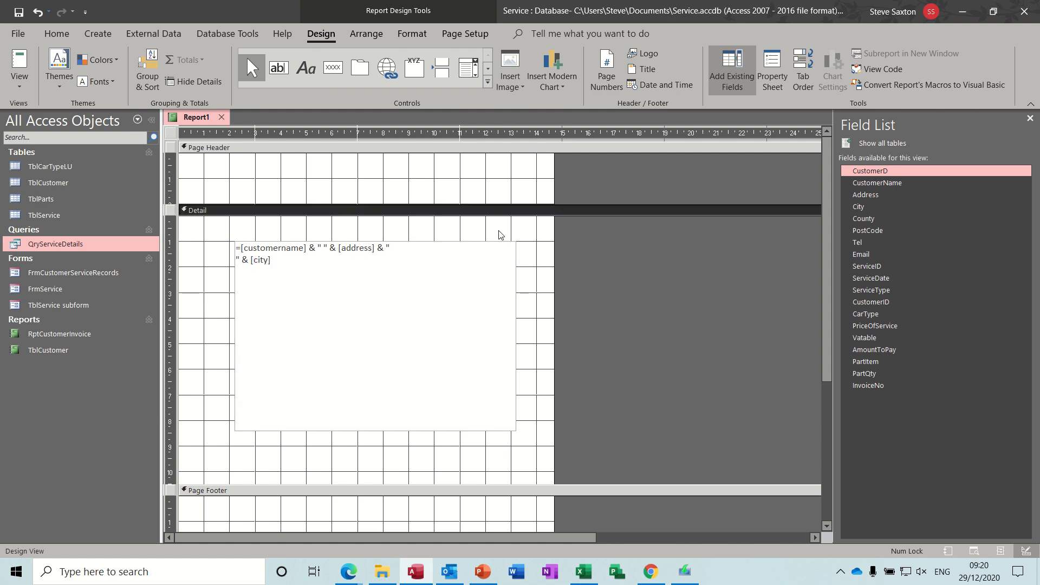
Step: Preview the report in Report View with a blank invoice number and return to Design View
{"action": "left_click", "coordinate": [28, 65]}
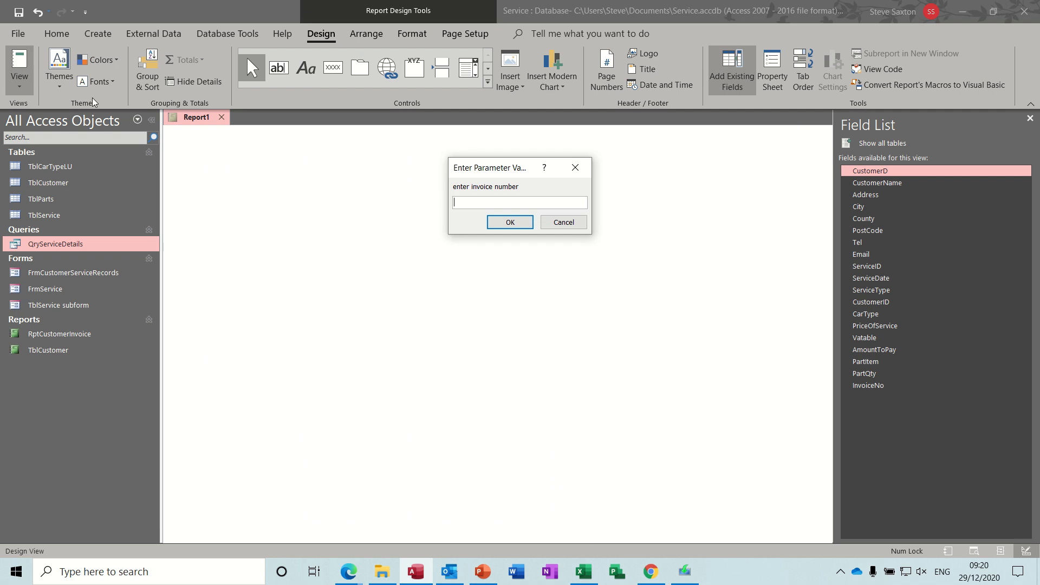
{"action": "key", "text": "Return"}
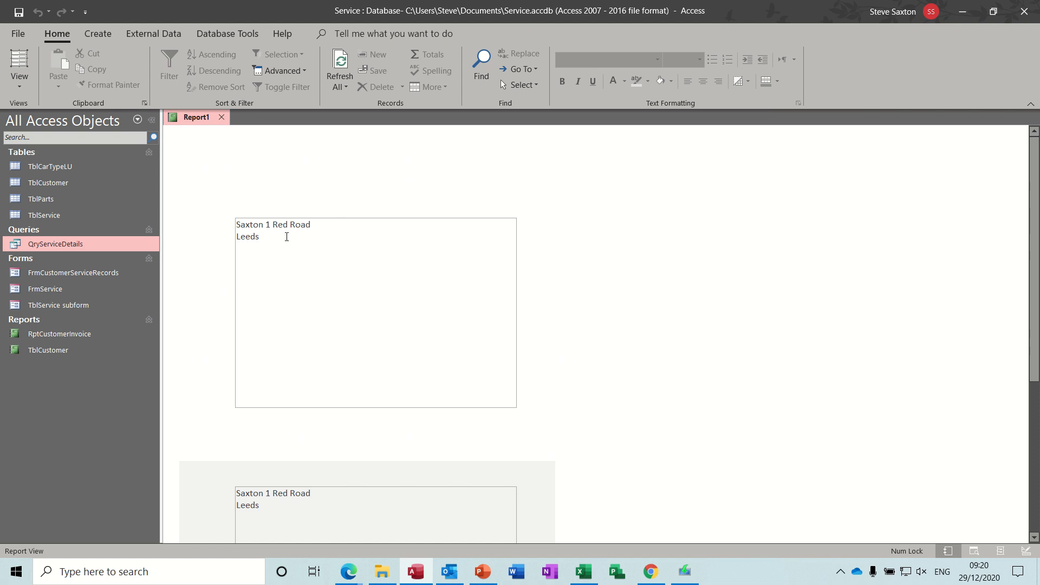
{"action": "left_click", "coordinate": [20, 81]}
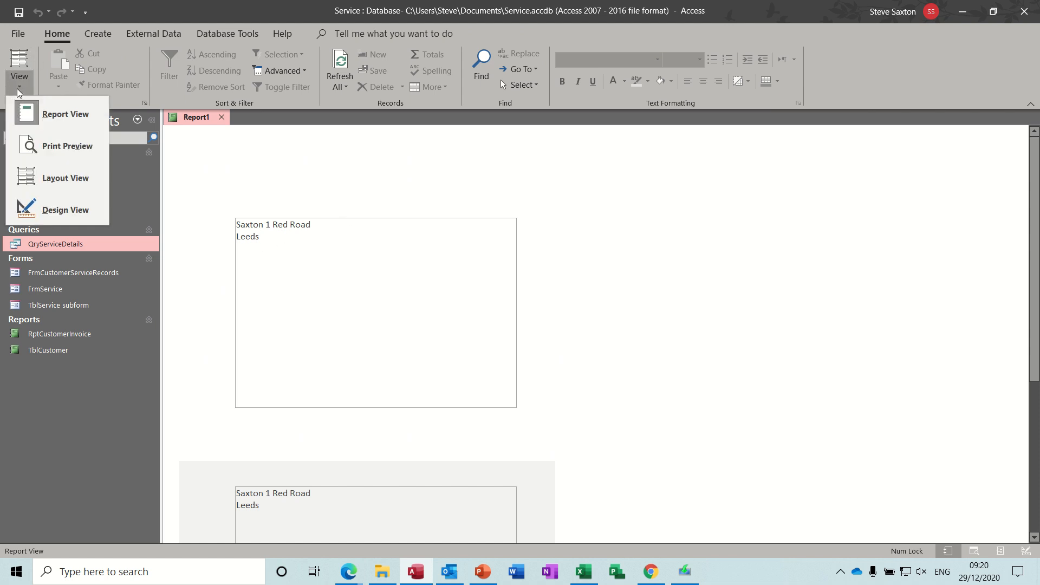
{"action": "left_click", "coordinate": [43, 208]}
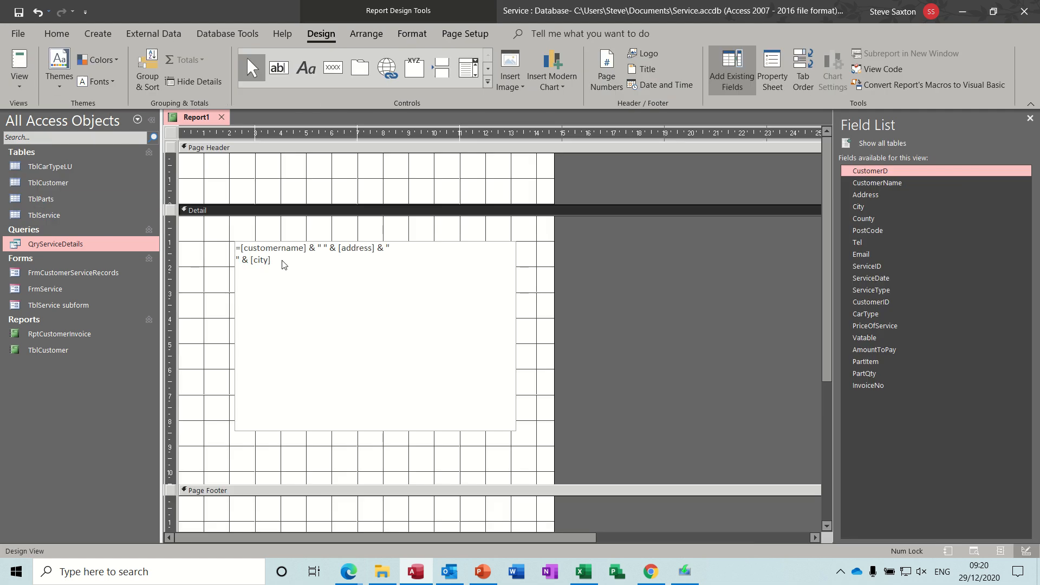
Step: Append & " " & [county] & " " & [postcode] to the expression, with a line break inside each pair of quotes
{"action": "left_click", "coordinate": [274, 260]}
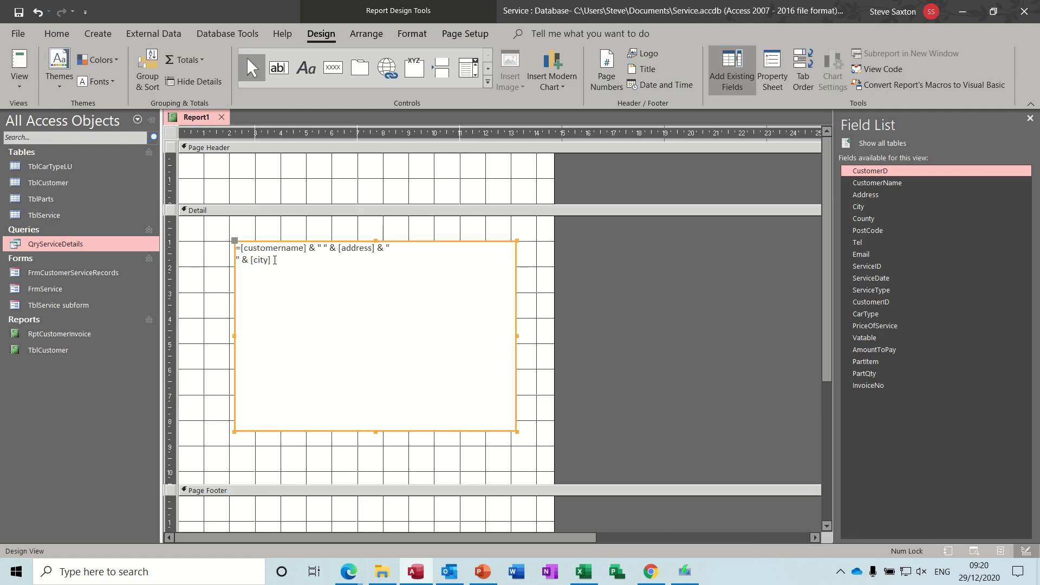
{"action": "left_click", "coordinate": [282, 265]}
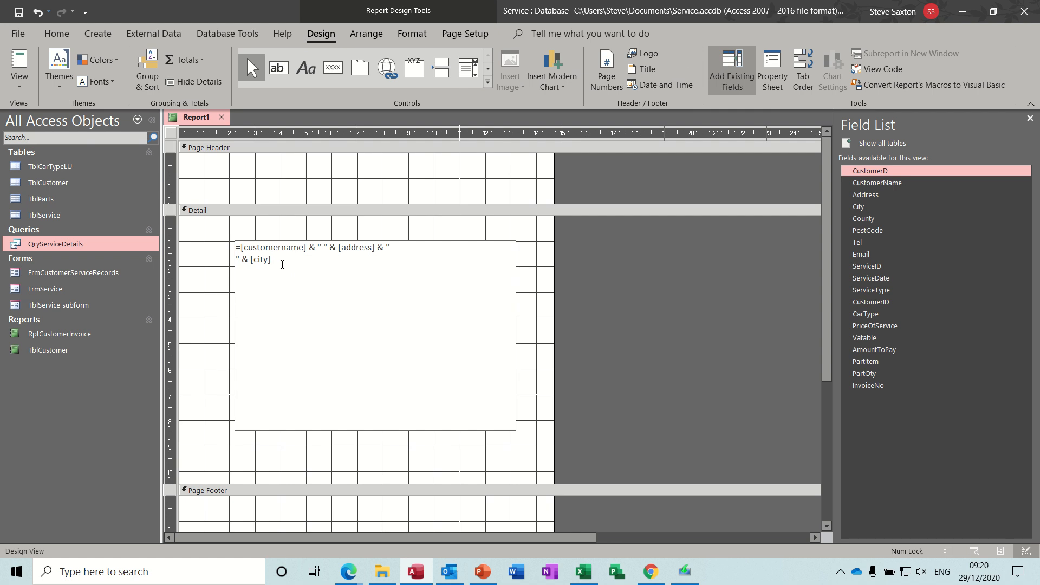
{"action": "type", "text": "&"}
{"action": "type", "text": "\""}
{"action": "type", "text": "7"}
{"action": "type", "text": "[cp"}
{"action": "key", "text": "BackSpace"}
{"action": "type", "text": "ounty]"}
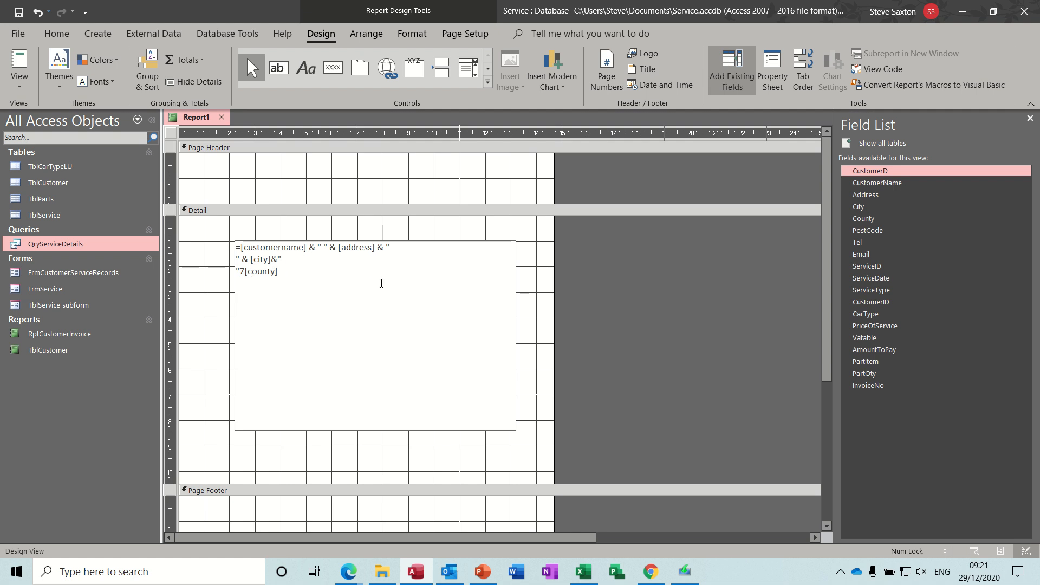
{"action": "type", "text": "&\""}
{"action": "left_click", "coordinate": [244, 271]}
{"action": "key", "text": "BackSpace"}
{"action": "type", "text": "&\" \"&"}
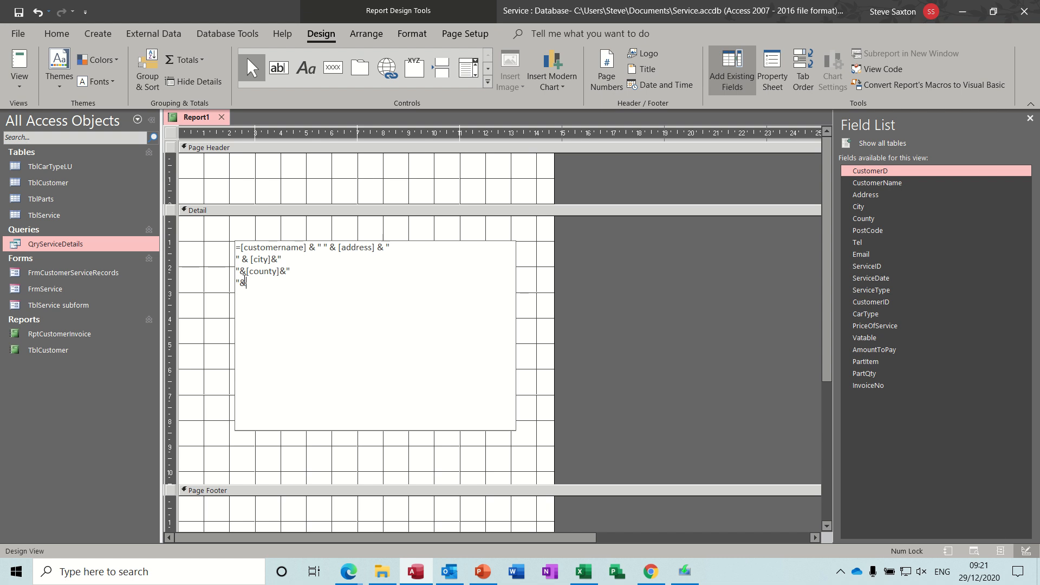
{"action": "type", "text": "[postcode"}
{"action": "left_click", "coordinate": [221, 282]}
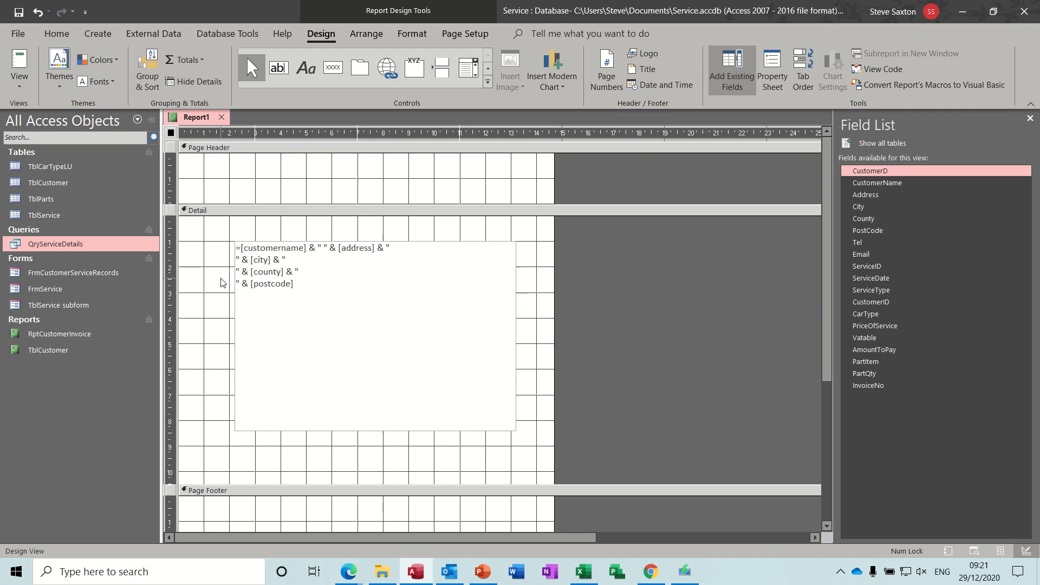
Step: Preview the report for invoice number 1 in Report View and return to Design View
{"action": "left_click", "coordinate": [20, 62]}
{"action": "type", "text": "1"}
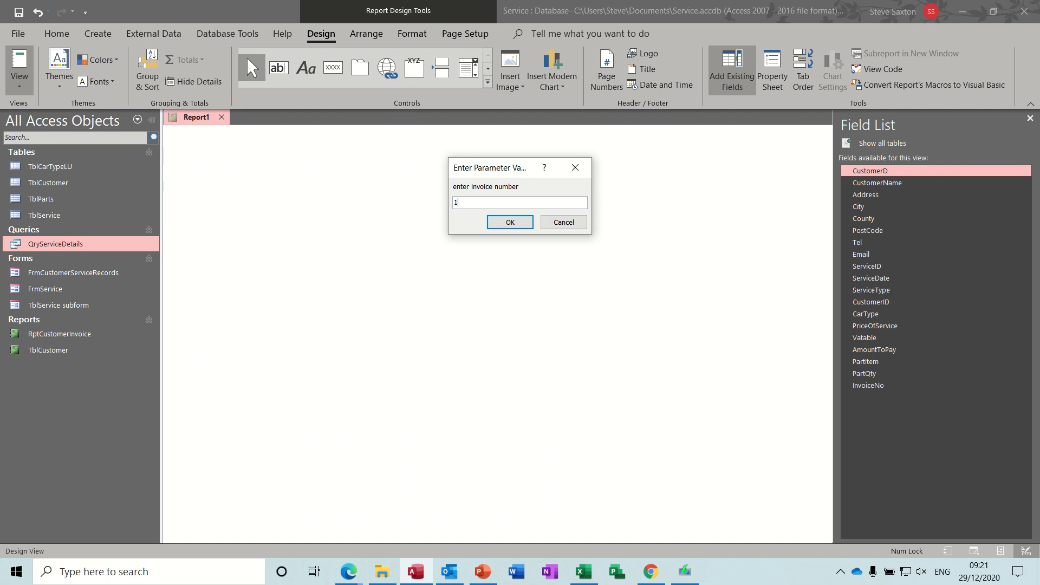
{"action": "key", "text": "Return"}
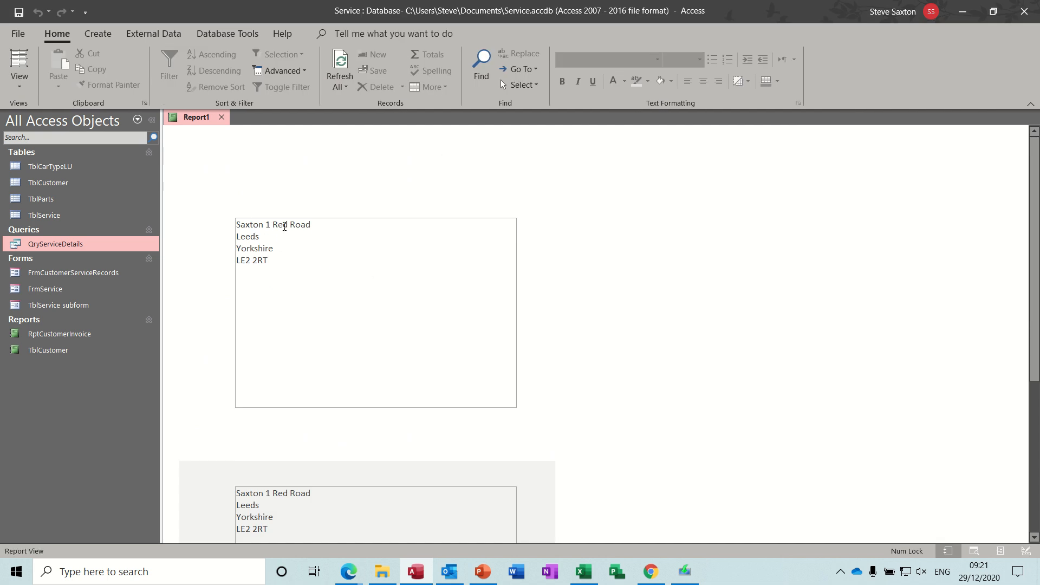
{"action": "left_click", "coordinate": [20, 81]}
{"action": "left_click", "coordinate": [47, 208]}
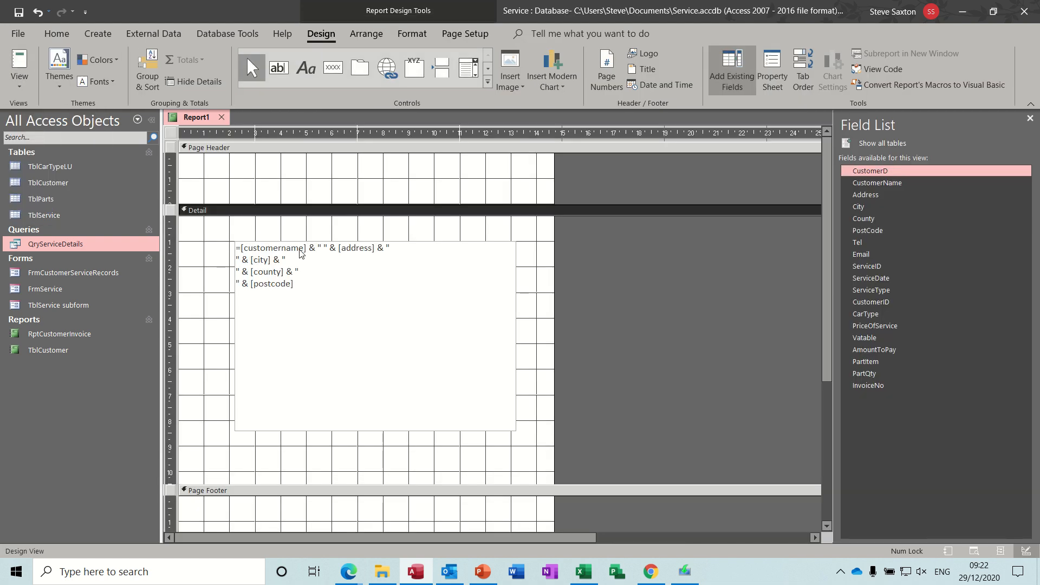
Step: Insert a line break inside the quotes after [customername] in the expression
{"action": "left_click", "coordinate": [323, 247]}
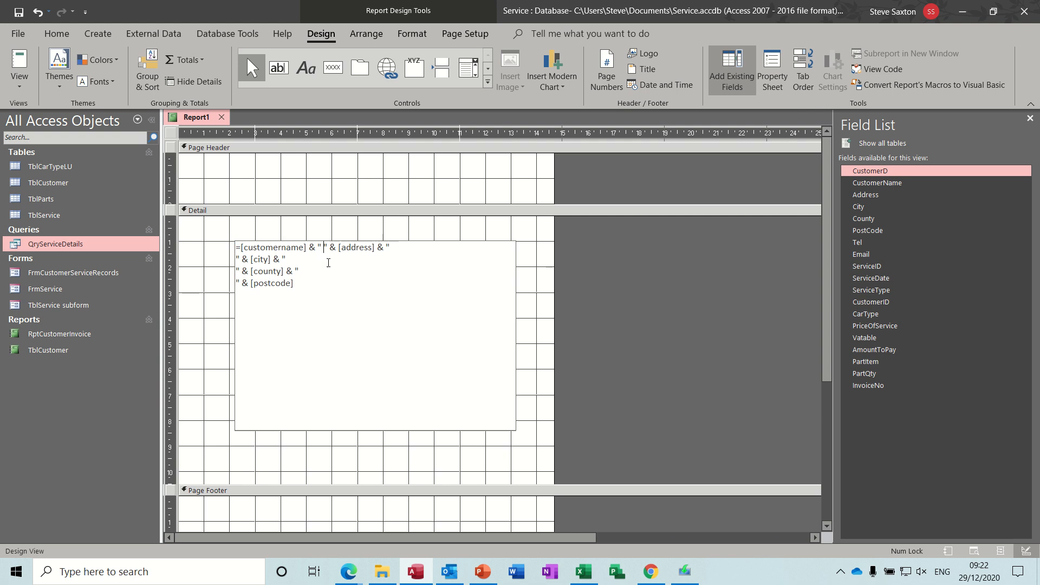
{"action": "key", "text": "ctrl+Return"}
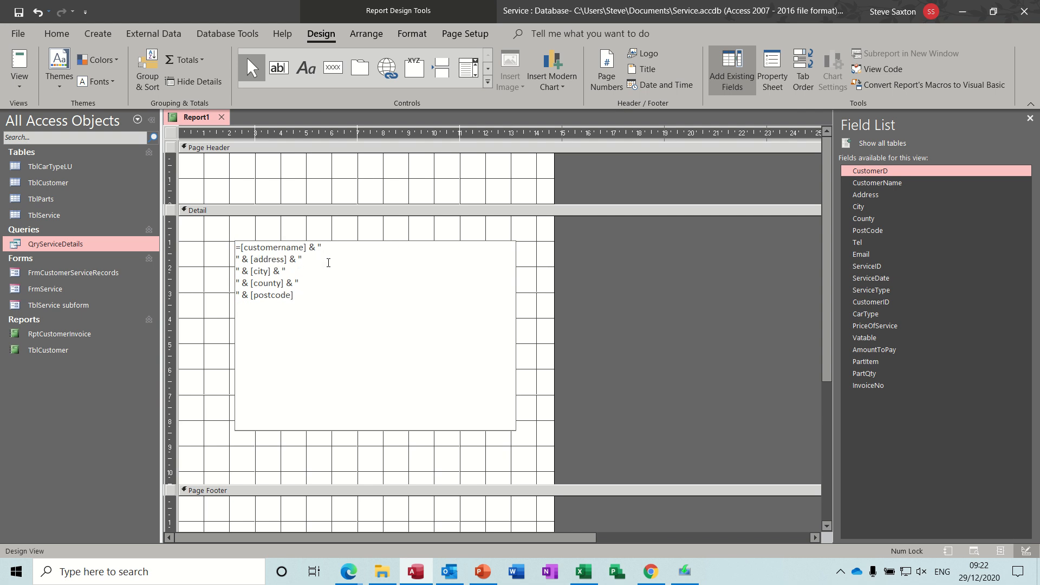
Step: Preview the report for invoice number 1 in Report View and return to Design View
{"action": "left_click", "coordinate": [17, 64]}
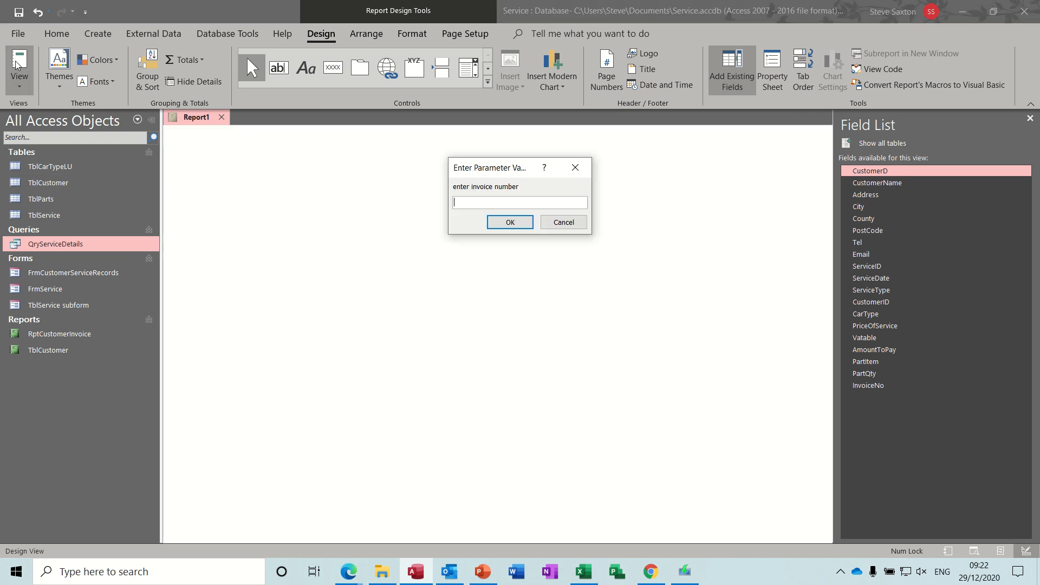
{"action": "type", "text": "1"}
{"action": "key", "text": "Return"}
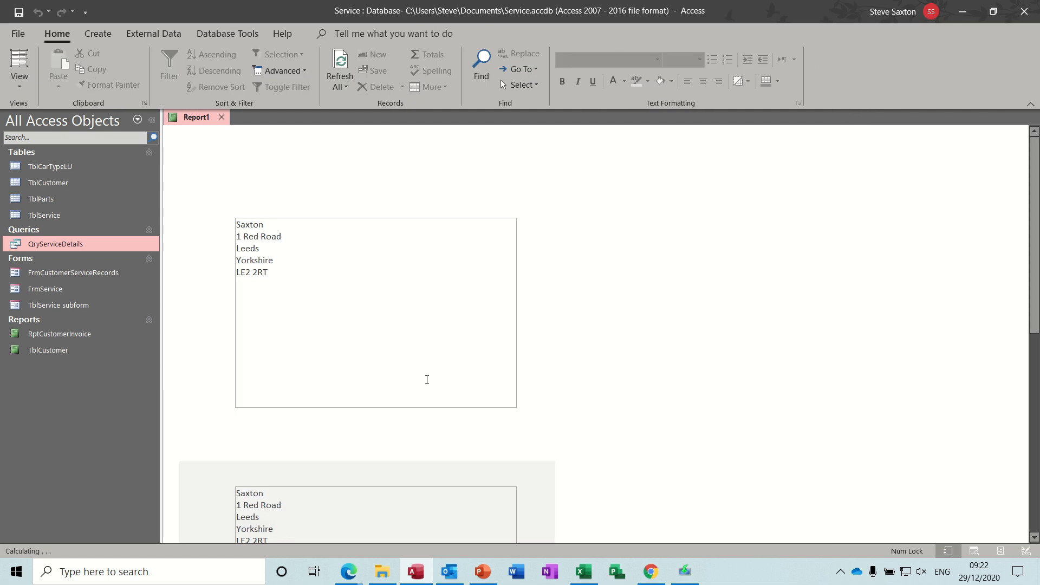
{"action": "left_click", "coordinate": [19, 80]}
{"action": "left_click", "coordinate": [37, 216]}
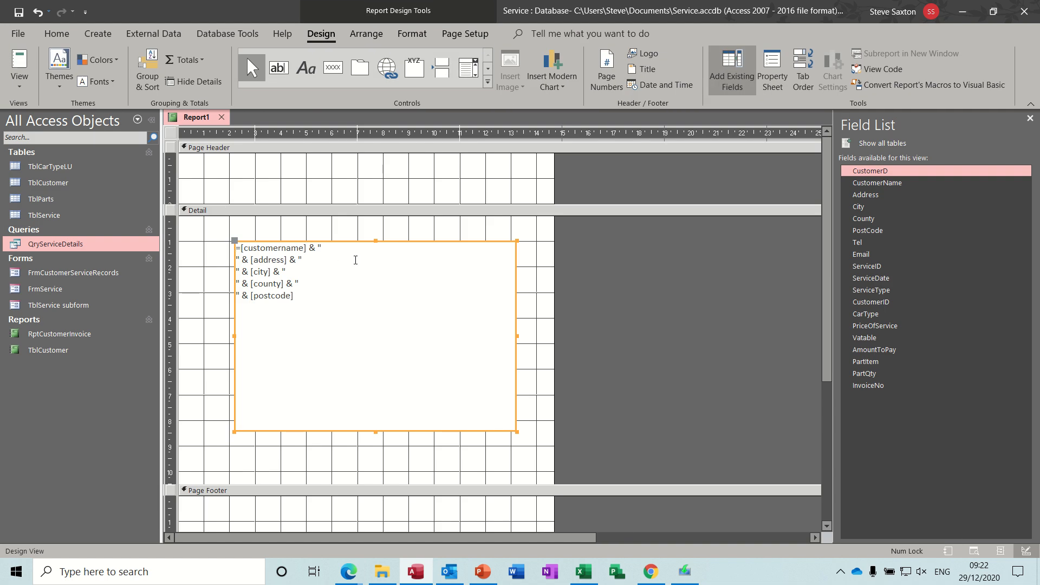
Step: Open TblCustomer to check the customer records, then close it
{"action": "double_click", "coordinate": [67, 183]}
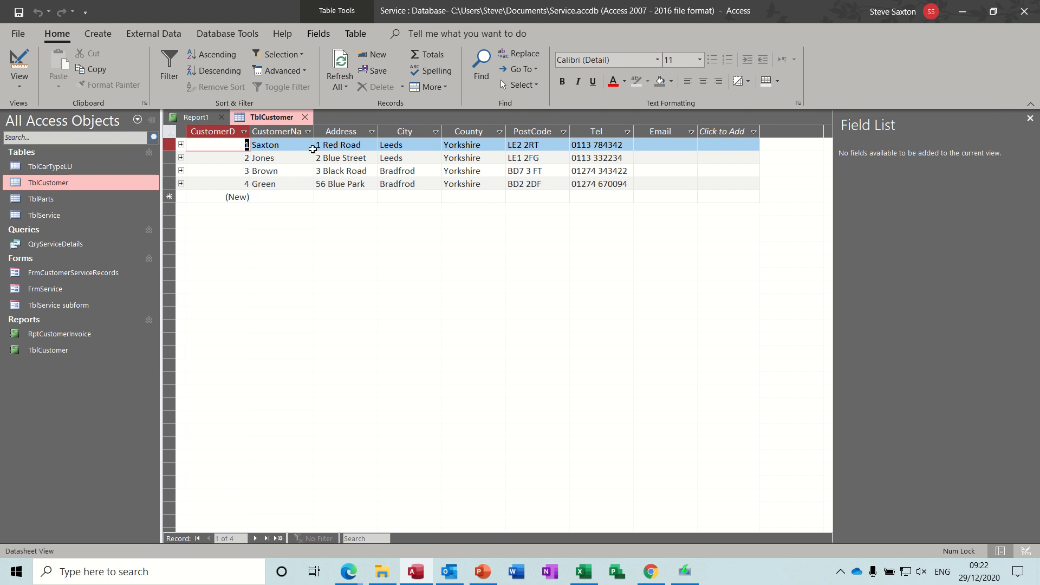
{"action": "left_click", "coordinate": [305, 118]}
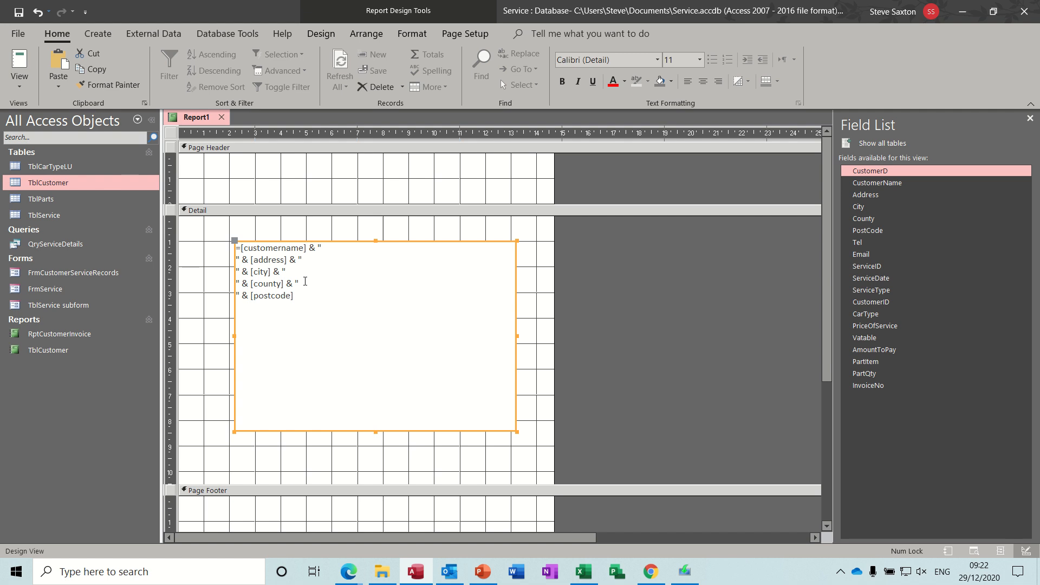
Step: Switch the report to Report View, leaving the invoice number prompt blank
{"action": "left_click", "coordinate": [20, 81]}
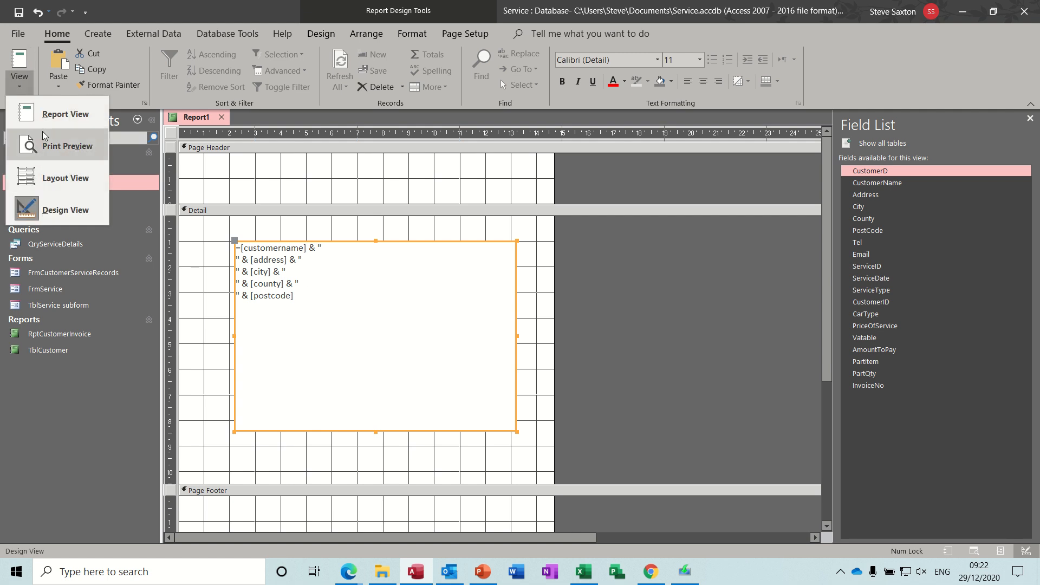
{"action": "left_click", "coordinate": [46, 115]}
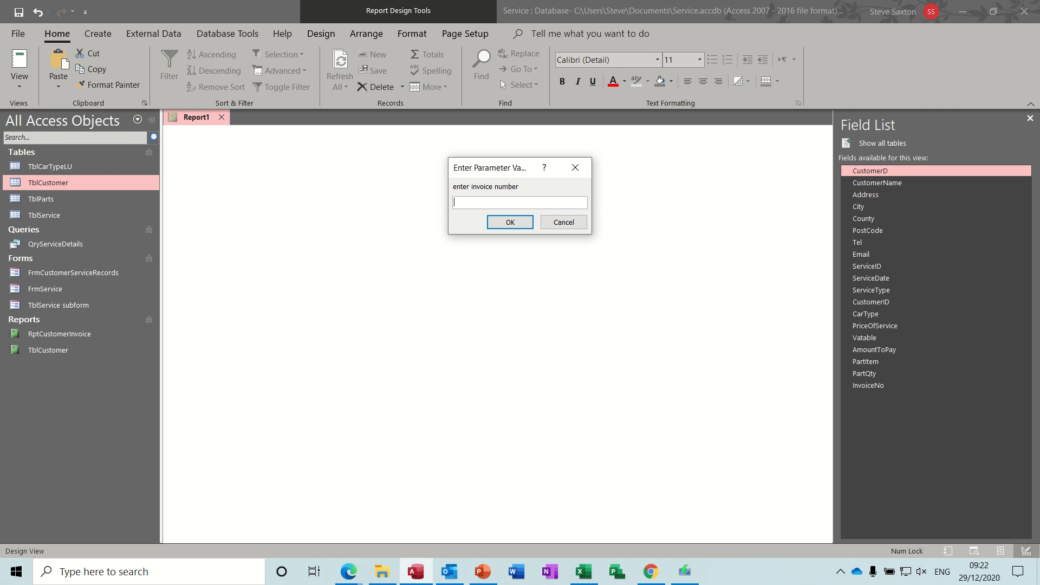
{"action": "key", "text": "Return"}
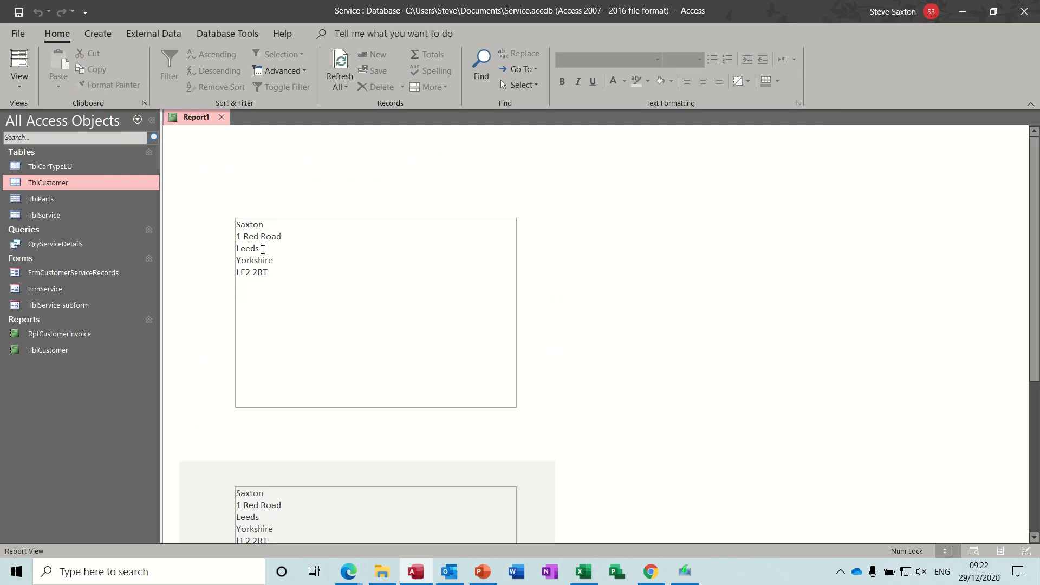
Step: Open the RptCustomerInvoice report for invoice number 1
{"action": "double_click", "coordinate": [85, 335]}
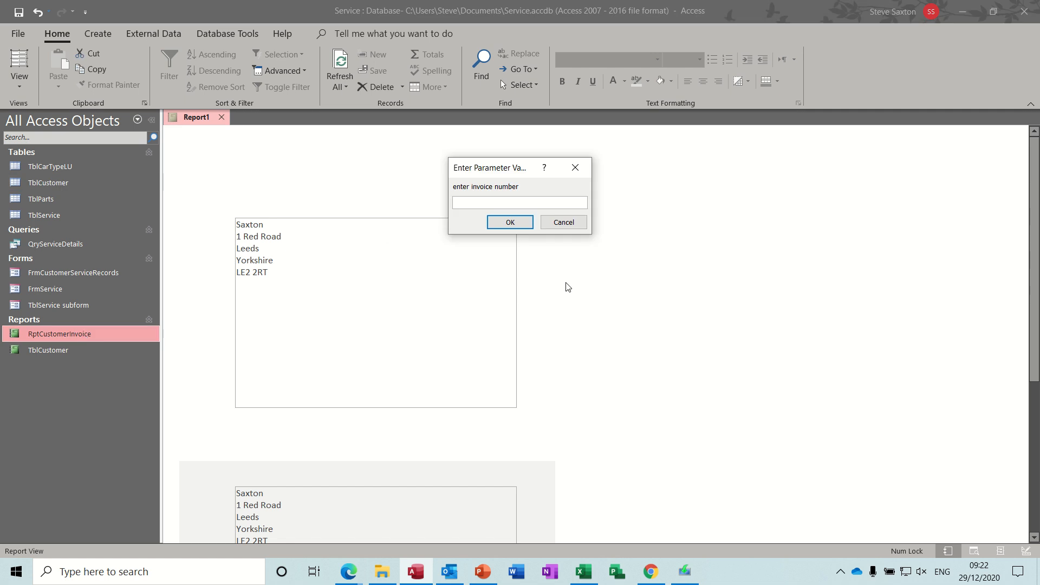
{"action": "type", "text": "1"}
{"action": "key", "text": "Return"}
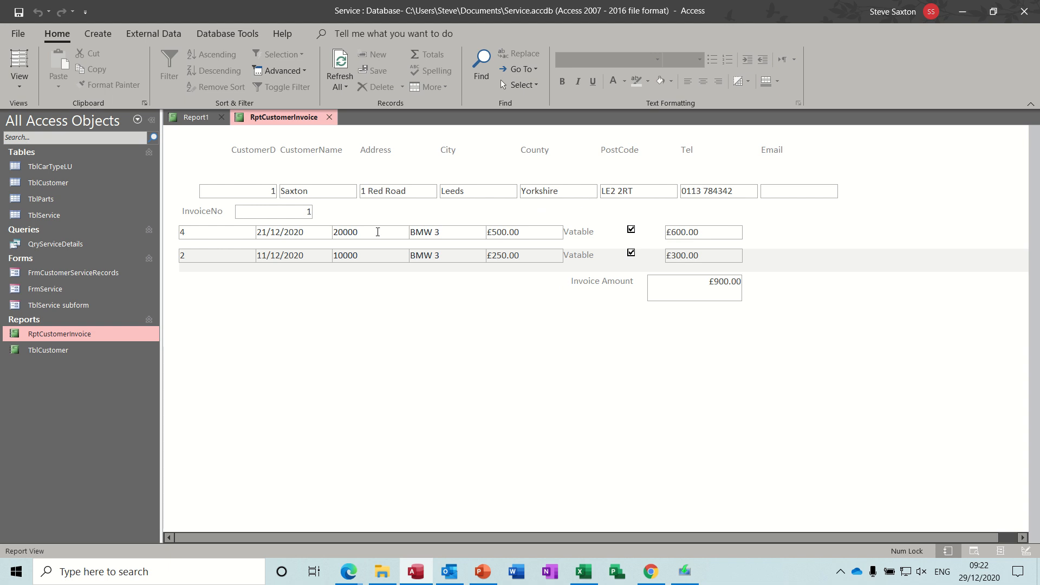
Step: Open the TblCustomer report for invoice number 1 to compare its layout, then close it
{"action": "left_click", "coordinate": [71, 352]}
{"action": "double_click", "coordinate": [72, 353]}
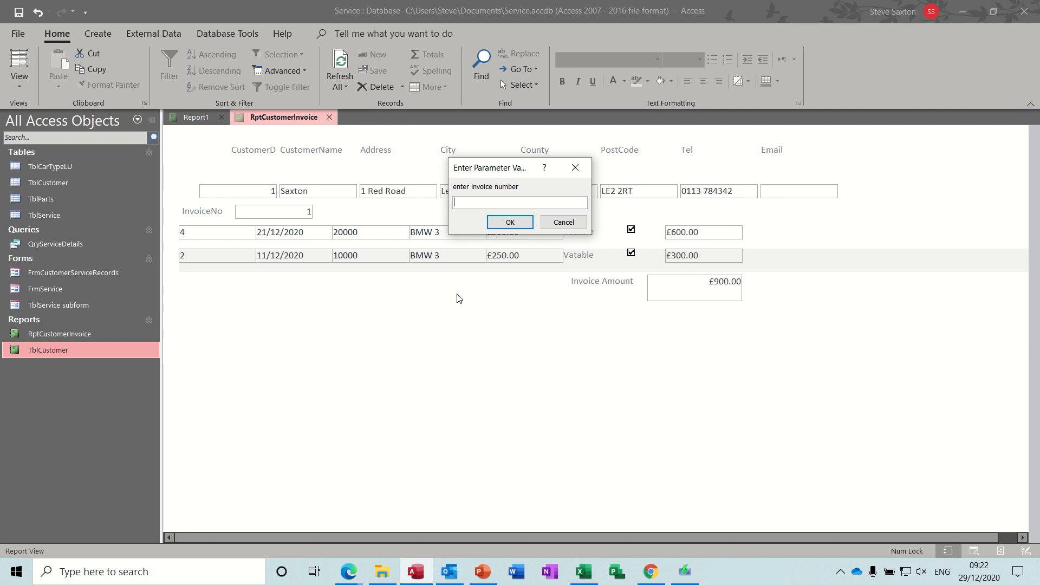
{"action": "type", "text": "1"}
{"action": "key", "text": "Return"}
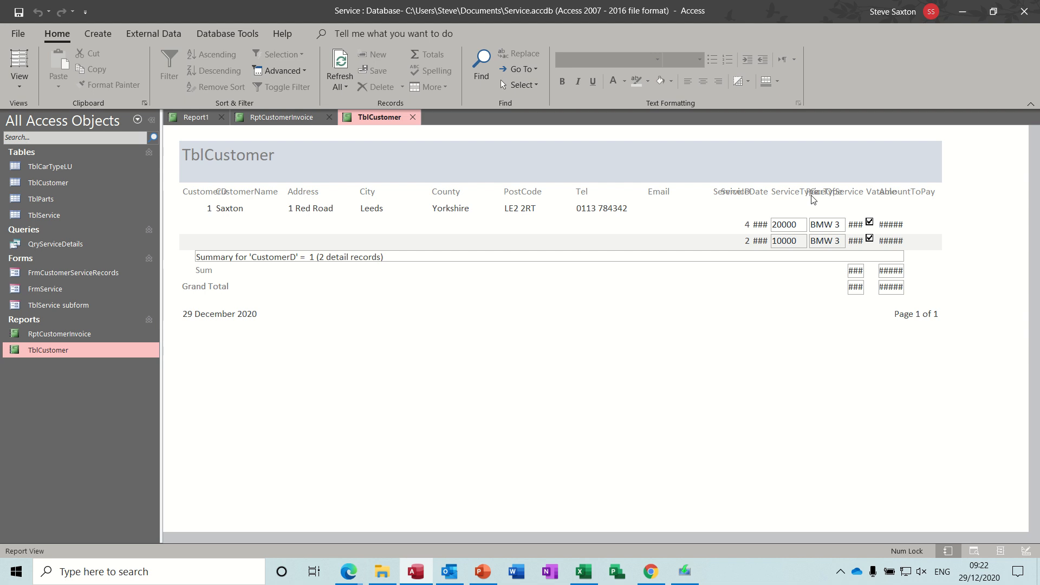
{"action": "left_click", "coordinate": [413, 117]}
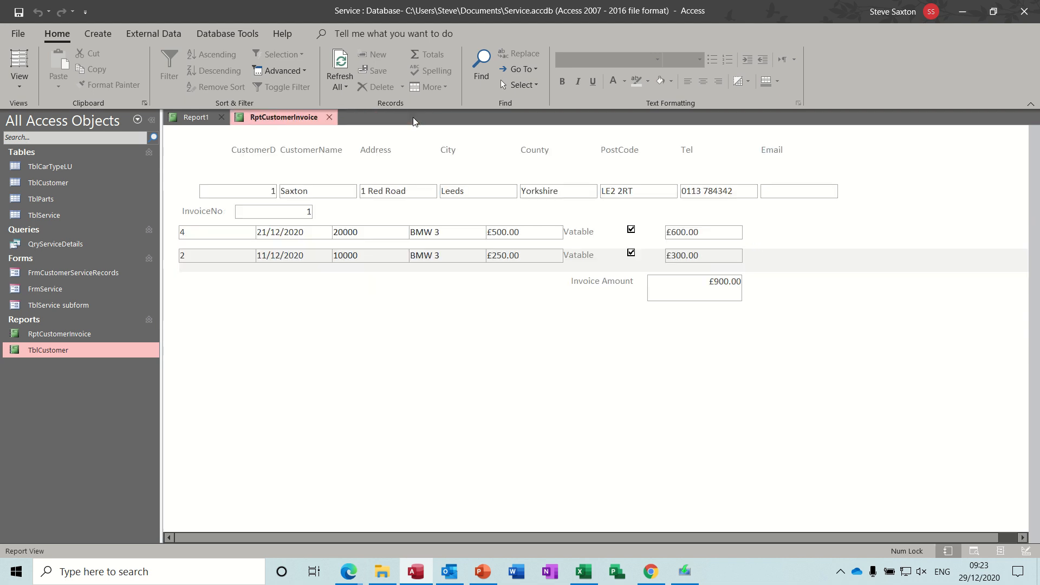
Step: Close RptCustomerInvoice and switch Report1 back to Design View
{"action": "left_click", "coordinate": [330, 117]}
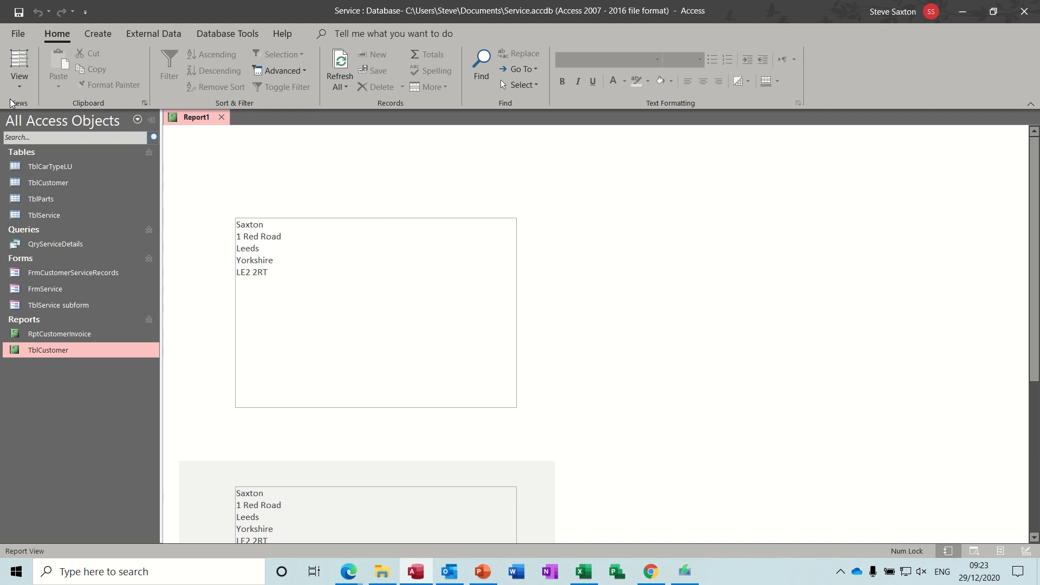
{"action": "left_click", "coordinate": [19, 81]}
{"action": "left_click", "coordinate": [60, 210]}
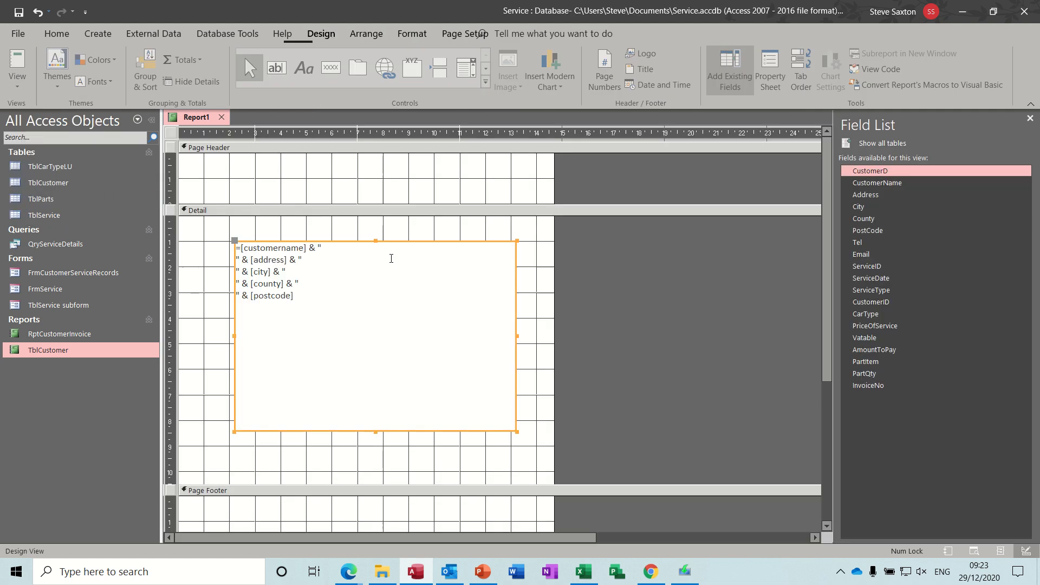